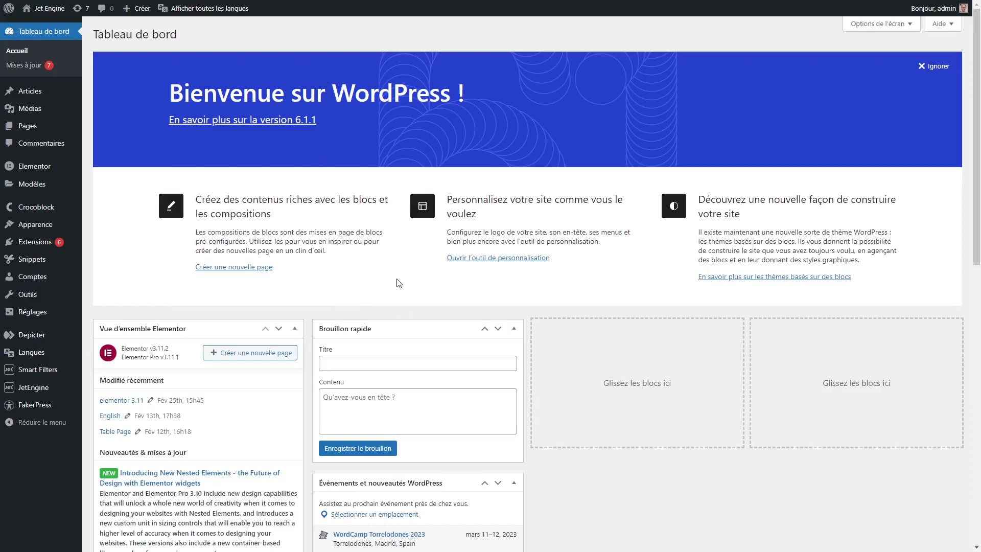
- Open the page "elementor 3.11" for editing with Elementor
mouse_move(31, 126)
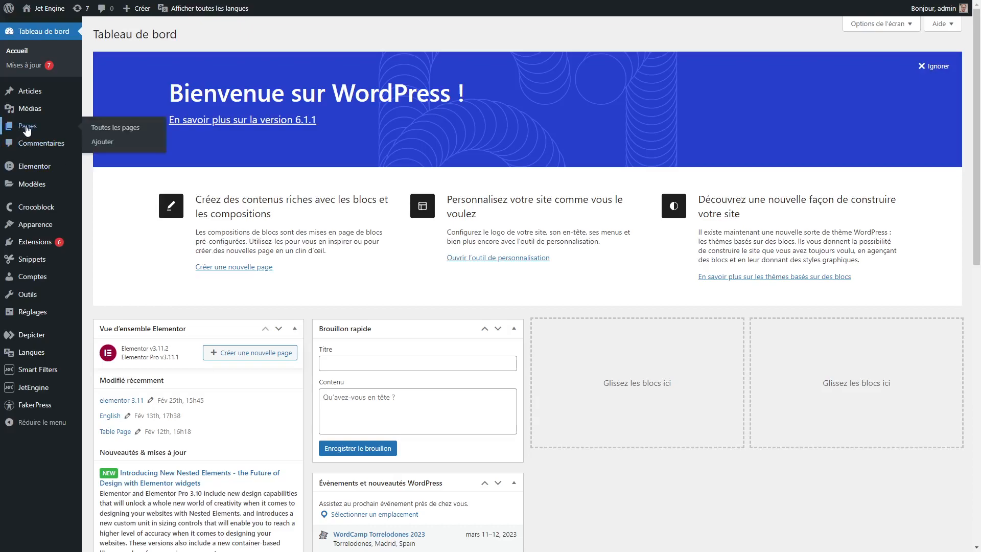
left_click(145, 128)
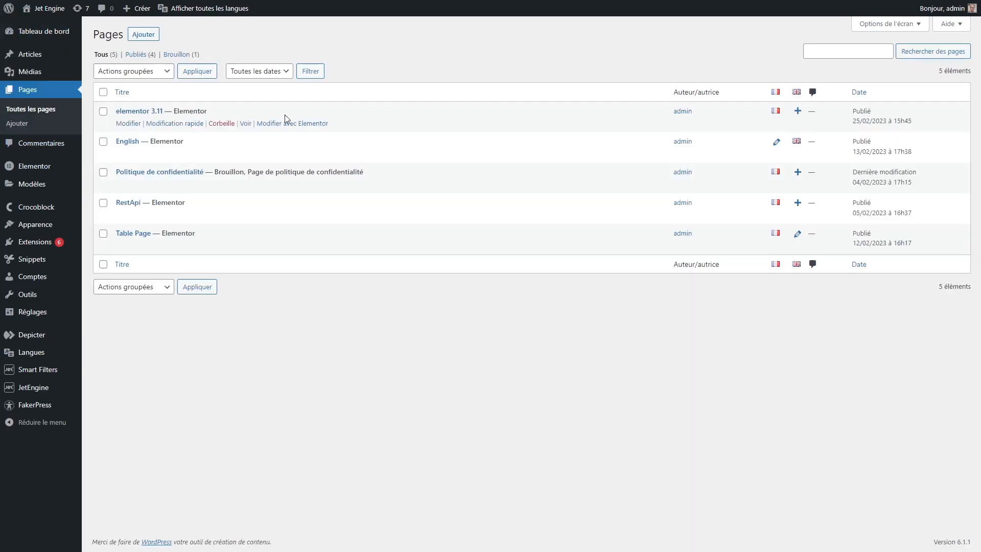
left_click(301, 124)
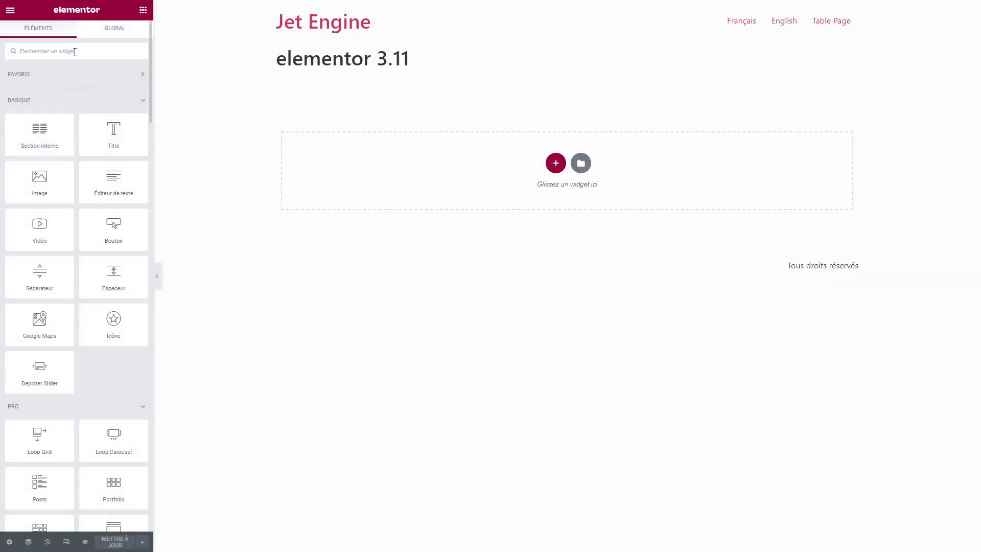
- Add an empty one-column section to the page
type("car")
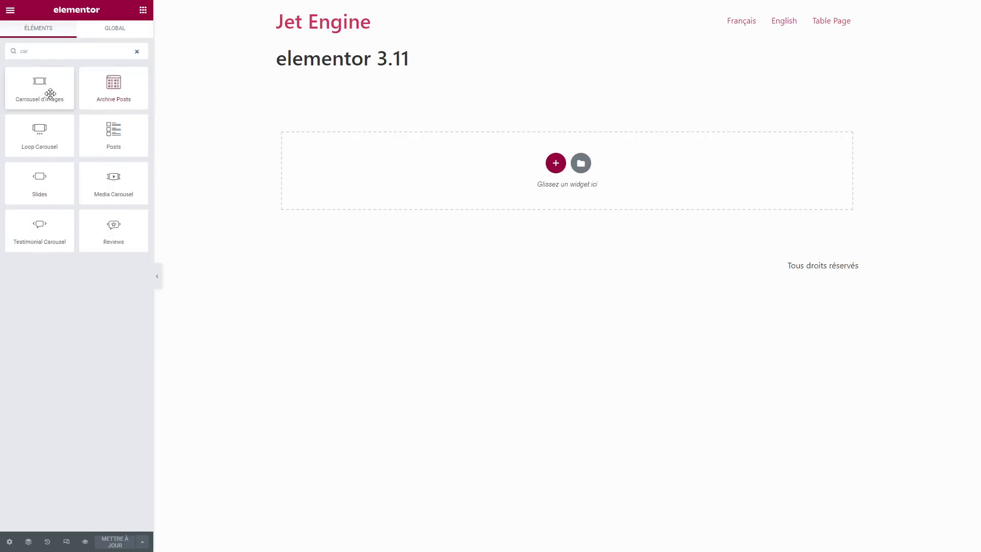
mouse_move(33, 88)
left_mouse_down()
mouse_move(559, 169)
mouse_move(337, 180)
mouse_move(40, 88)
left_mouse_up()
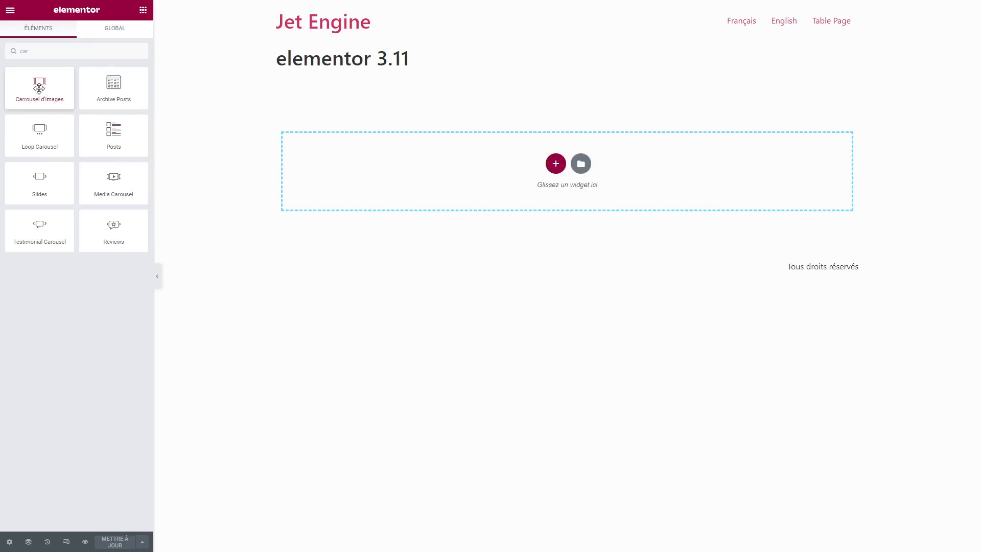
left_click(556, 163)
left_click(424, 194)
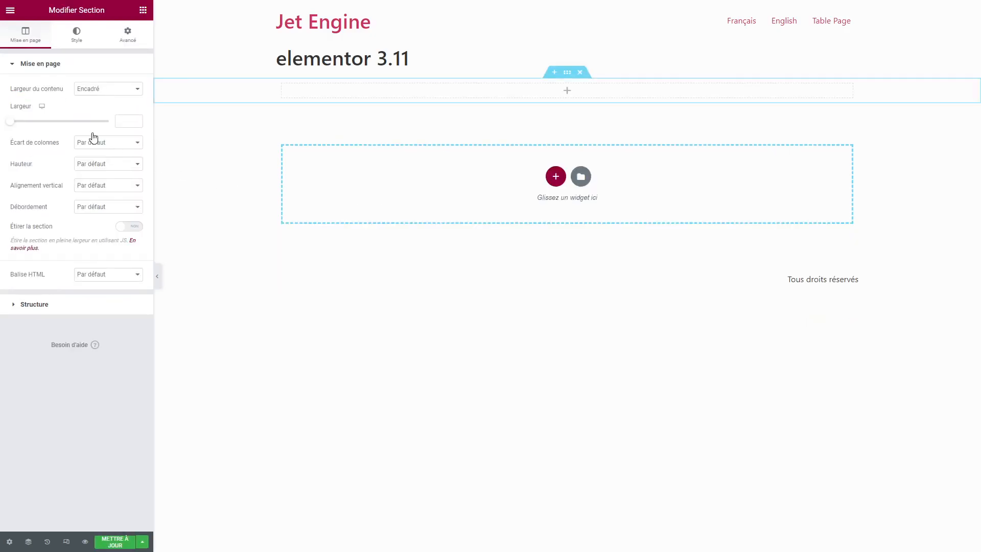
- Find the image carousel widget by searching "car" and place it in the new section
left_click(143, 11)
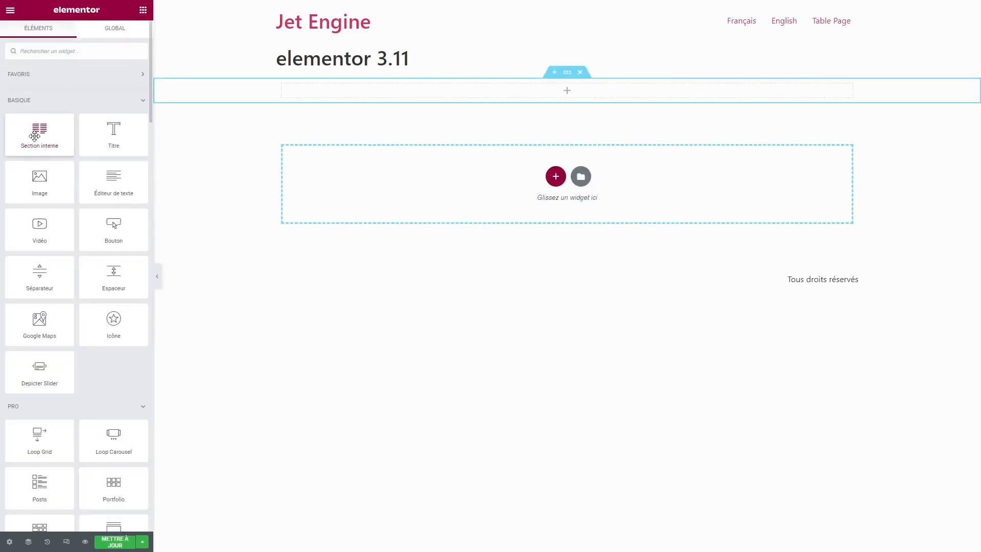
left_click(51, 51)
type("ca")
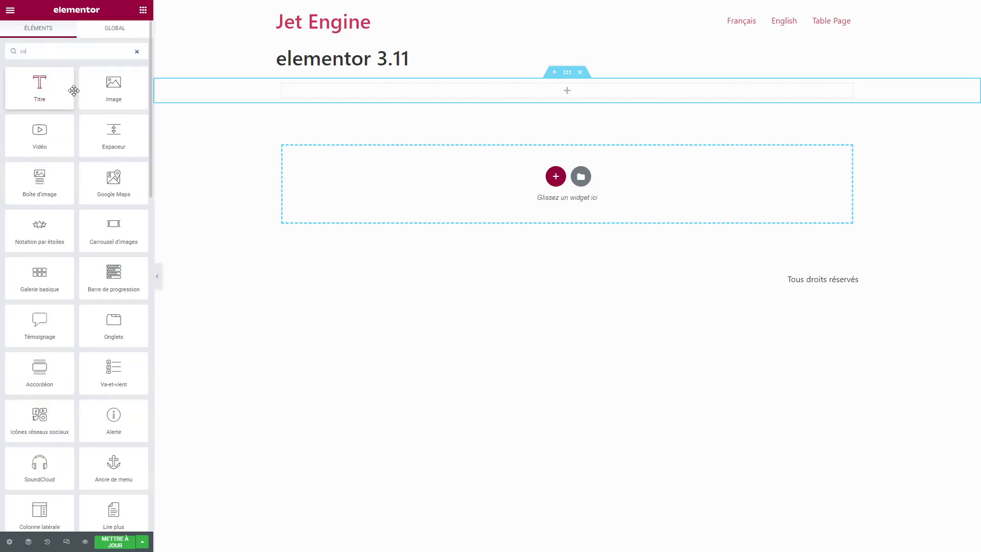
type("r")
left_click_drag(114, 86, 519, 90)
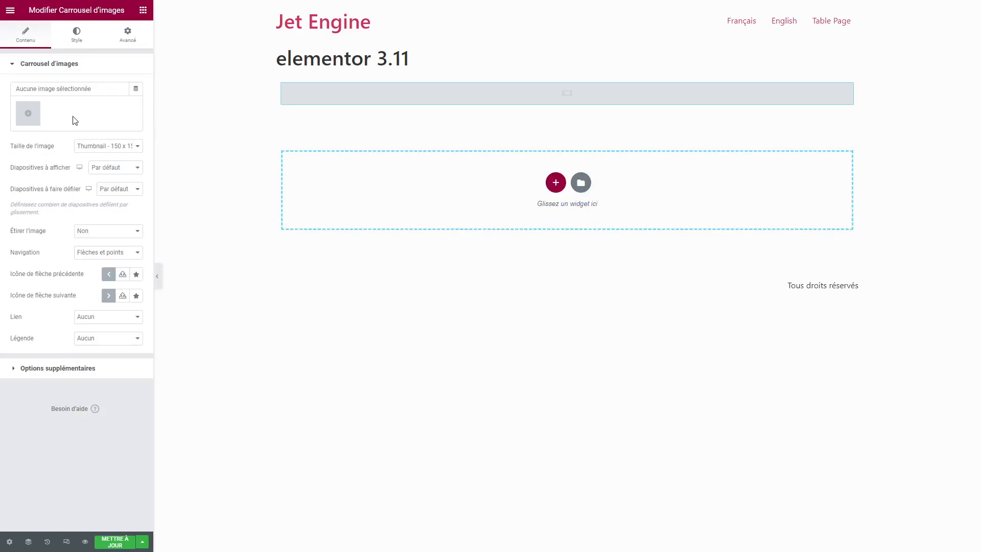
- Check which dynamic gallery sources are available for the carousel's images
left_click(135, 91)
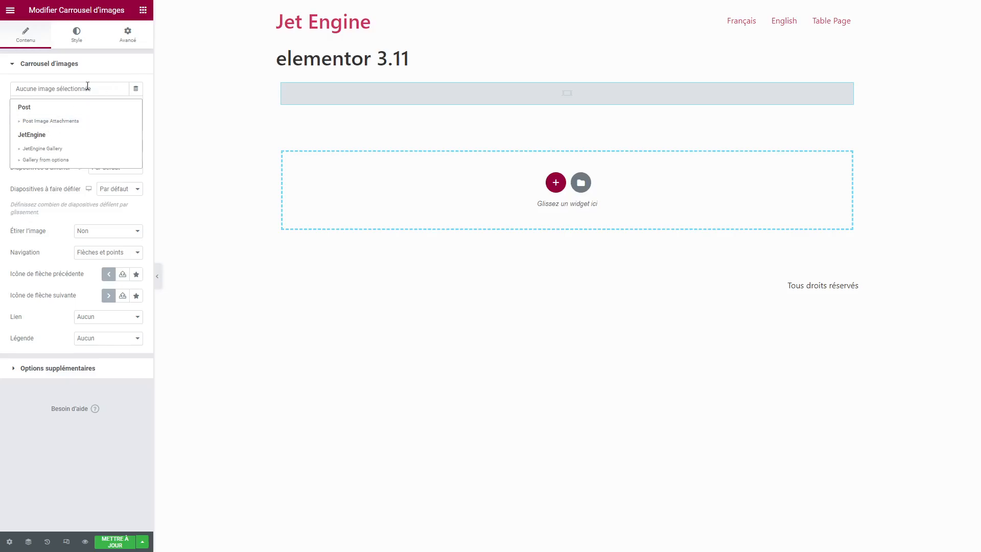
left_click(104, 83)
left_click(68, 64)
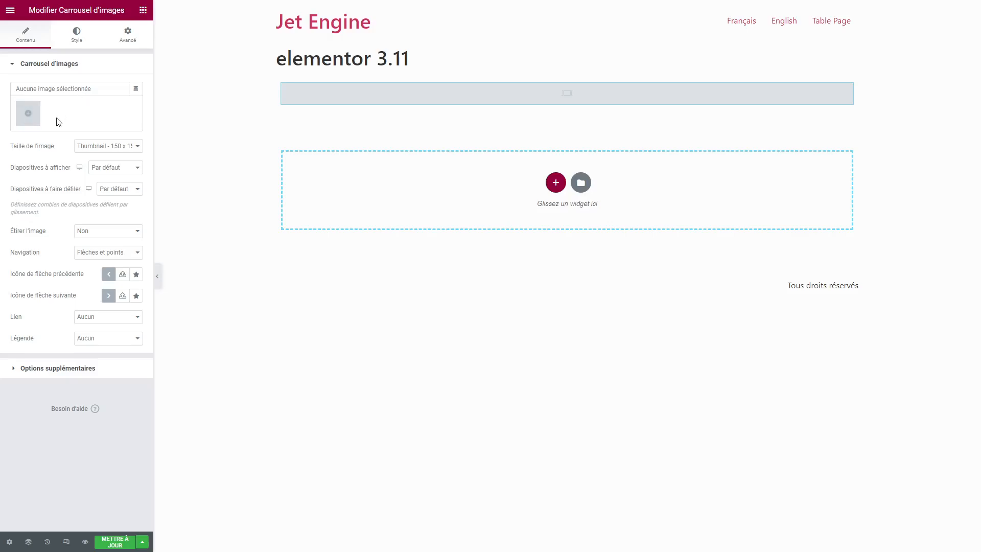
- Fill the carousel with the lake, blue flowers, wooden tower and canal photos from the media library and choose a larger image size
left_click(28, 113)
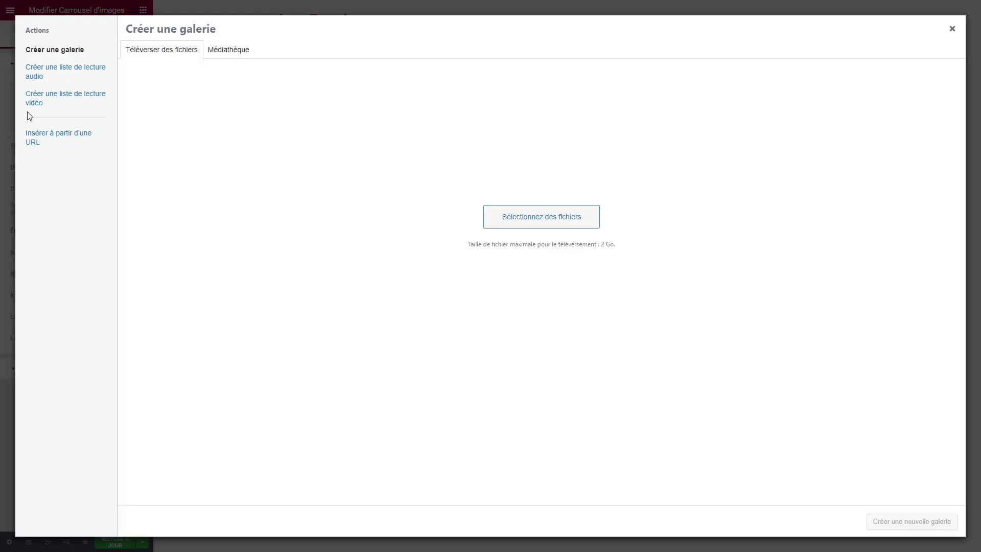
left_click(241, 51)
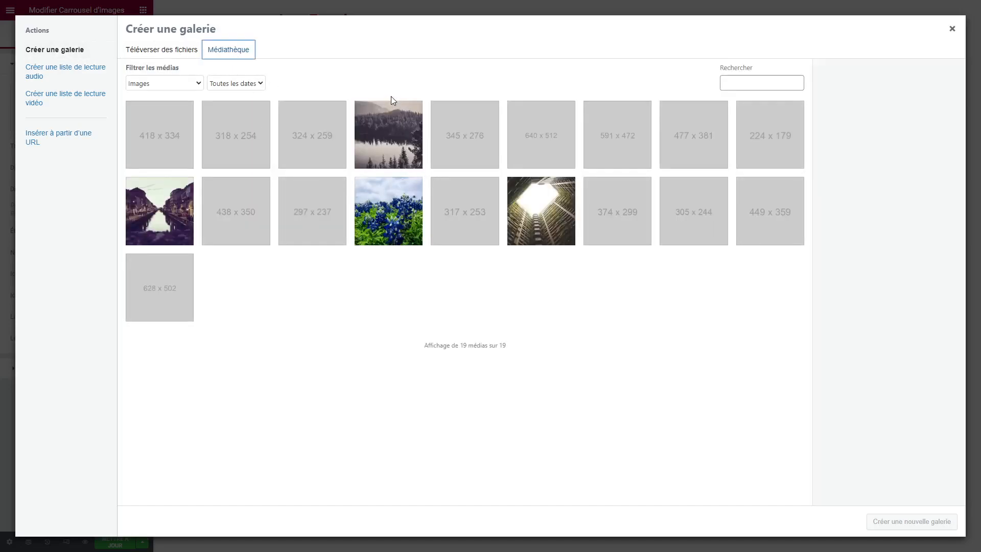
left_click(392, 136)
left_click(398, 212)
left_click(509, 221)
left_click(190, 213)
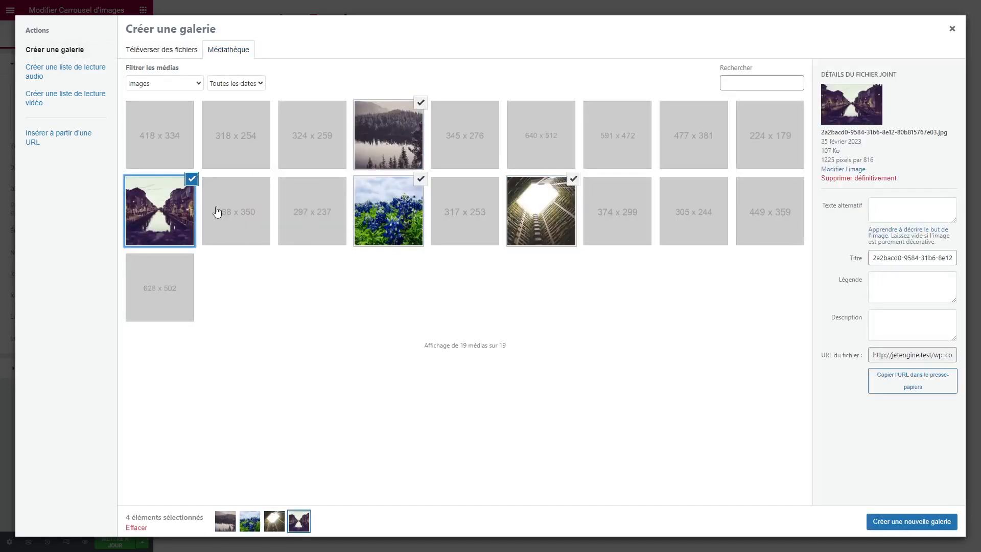
left_click(917, 522)
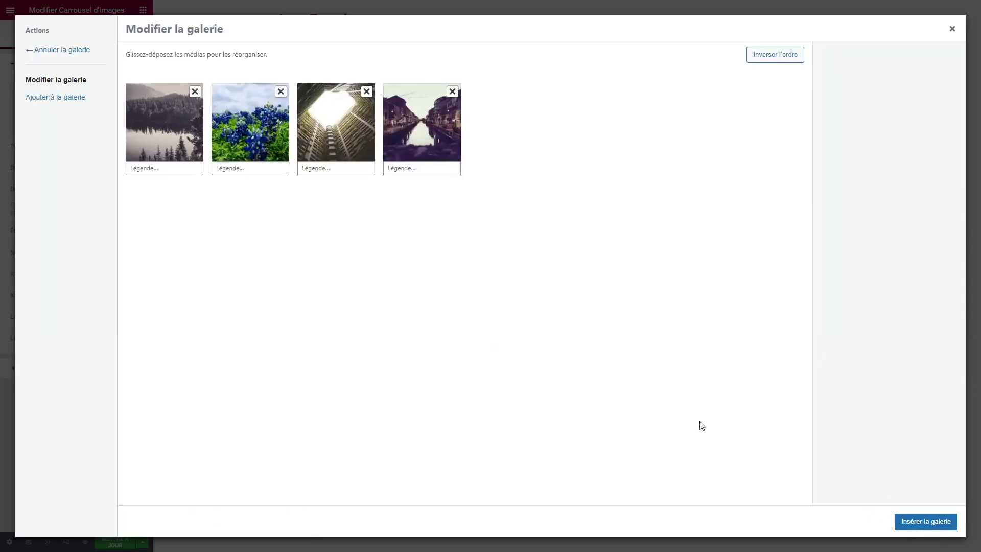
left_click(936, 531)
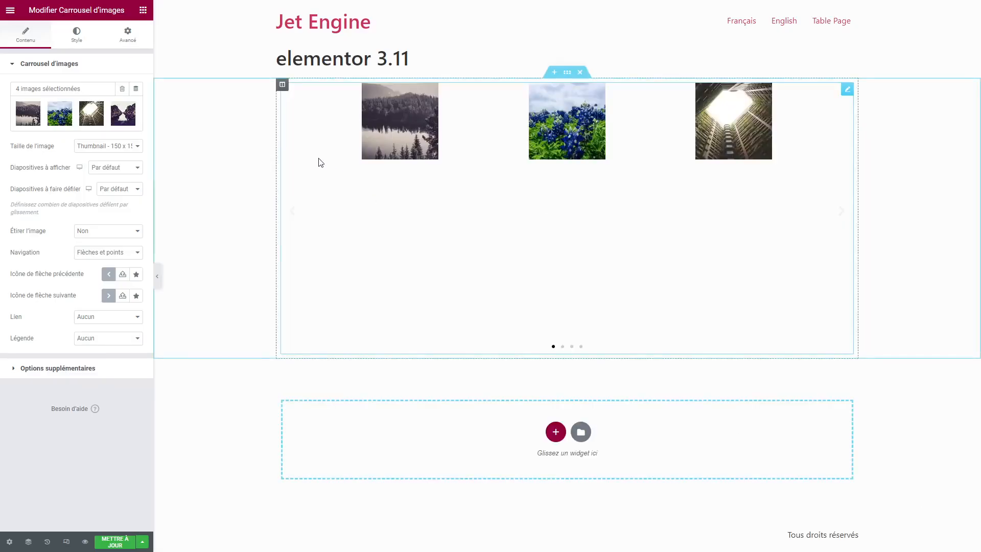
left_click(118, 154)
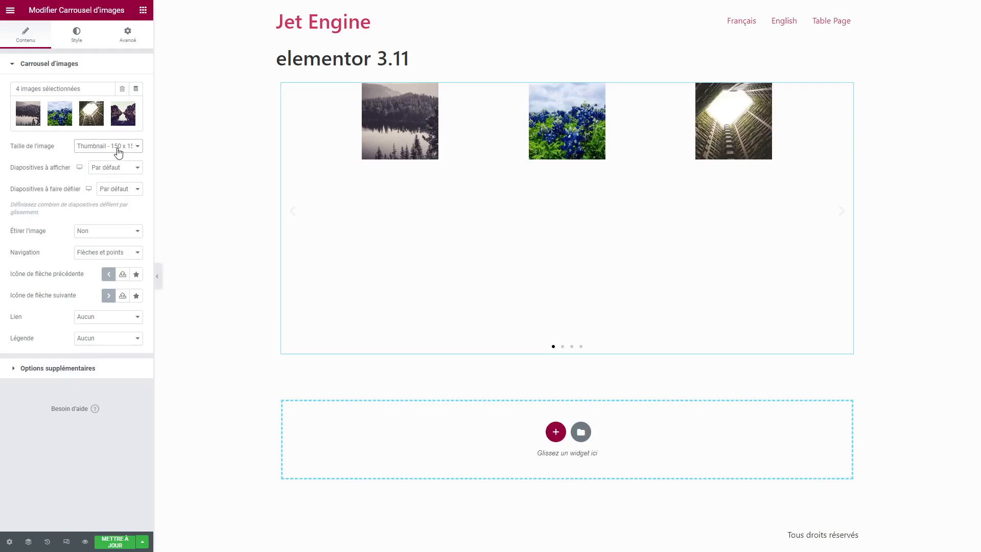
left_click(119, 214)
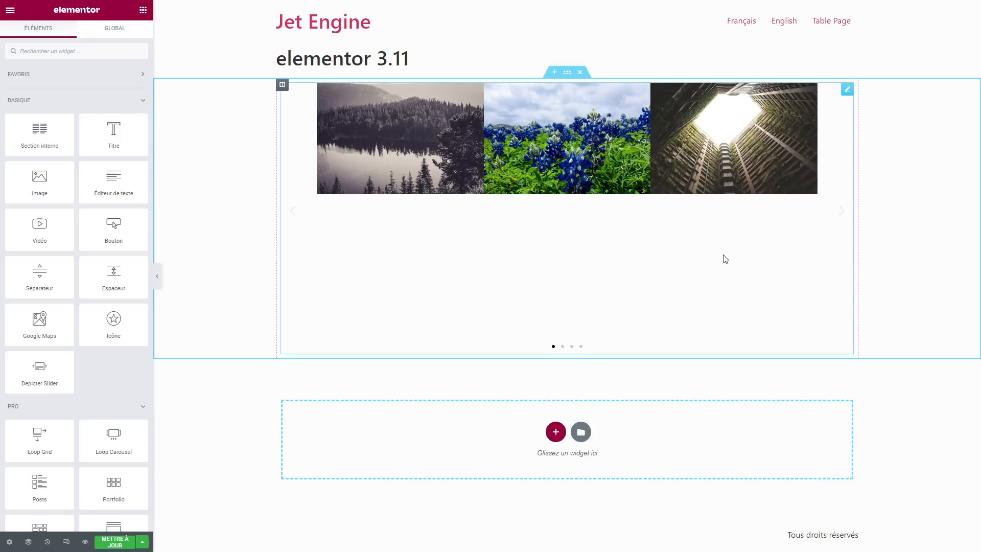
- Exit the page editor to the WordPress dashboard and open the Theme Builder
left_click(10, 10)
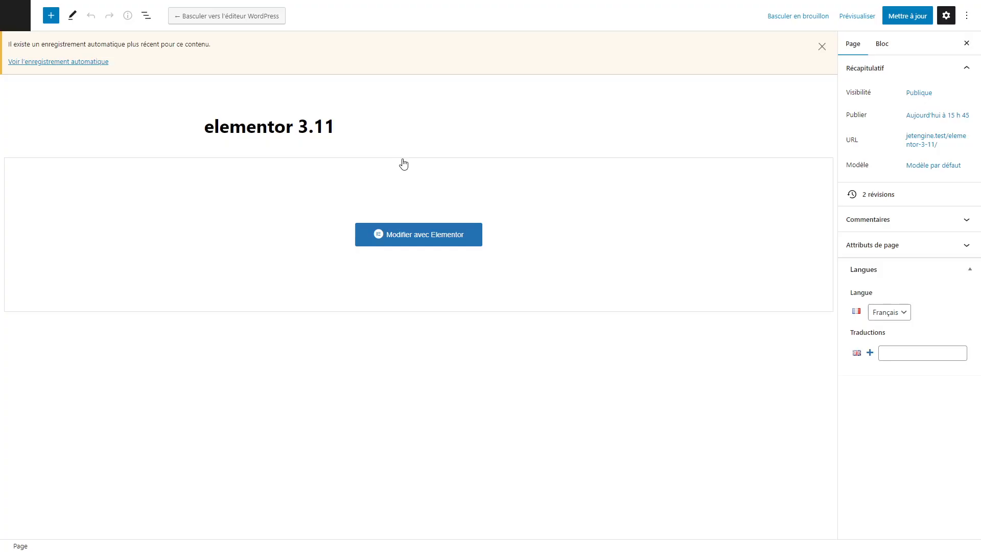
left_click(12, 14)
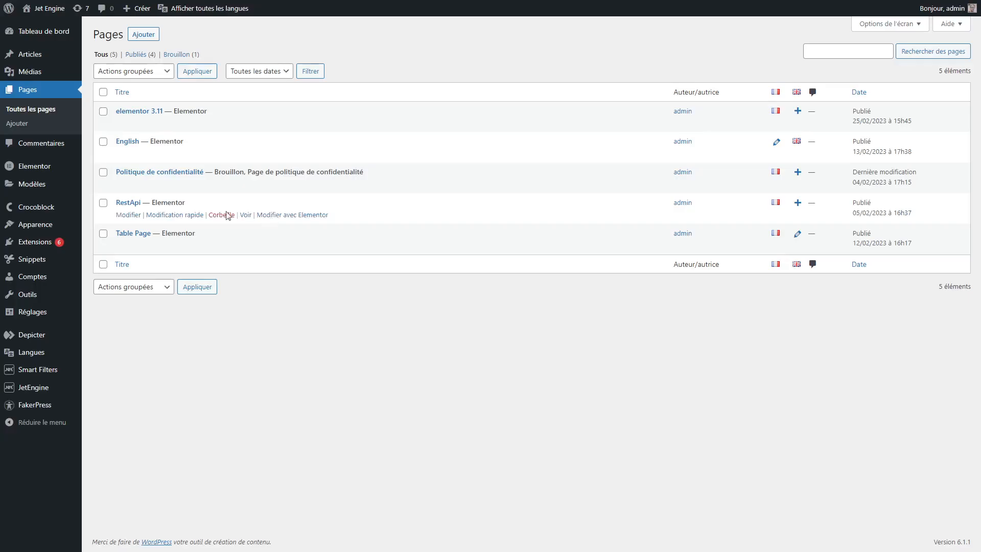
mouse_move(35, 185)
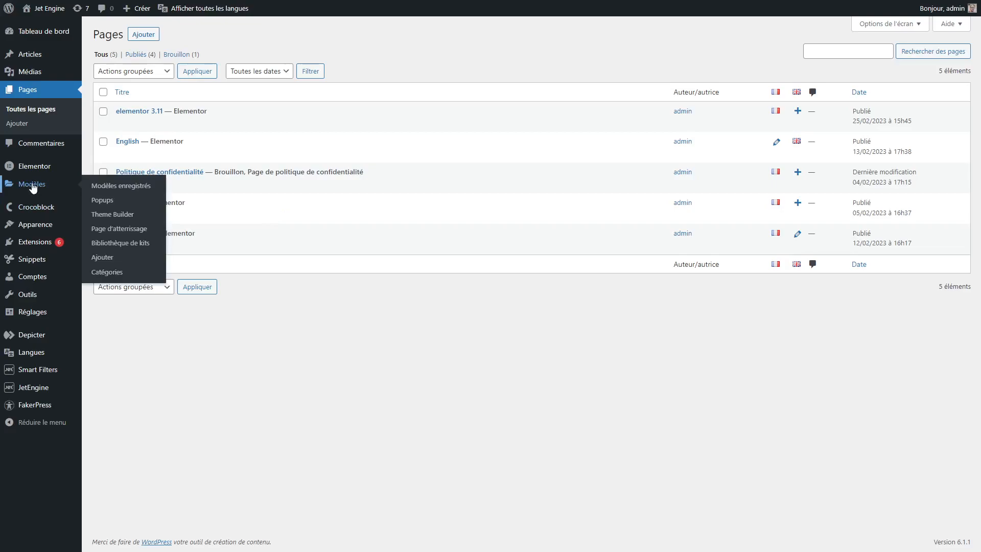
left_click(123, 219)
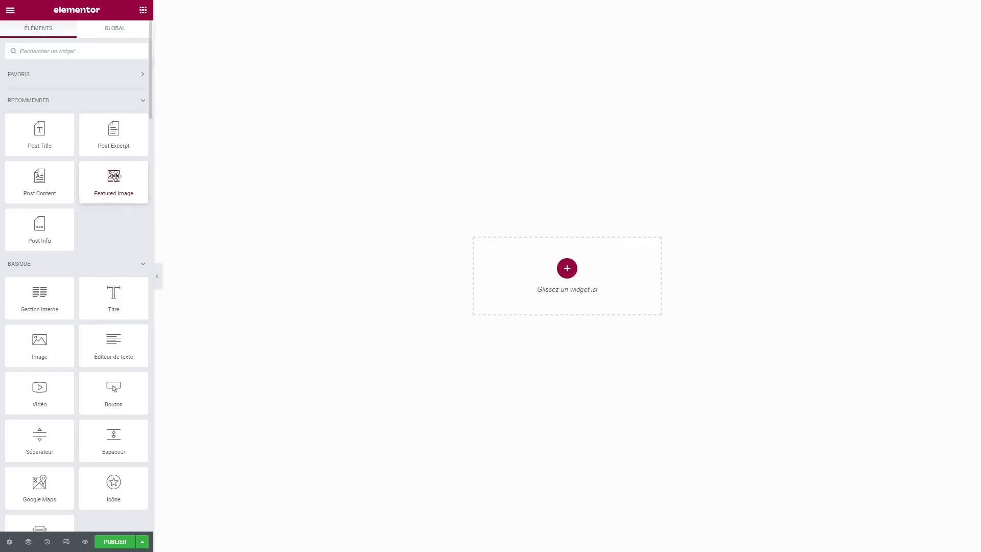
- Add a Post Title to the empty loop item template and give its text a dark grey global colour
left_click_drag(72, 151, 568, 269)
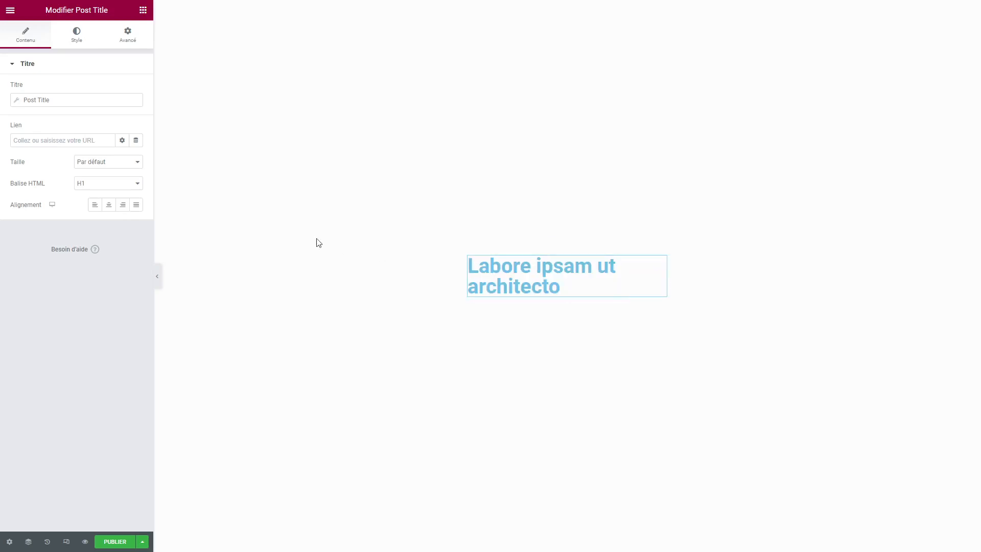
left_click(74, 36)
left_click(127, 91)
left_click(44, 172)
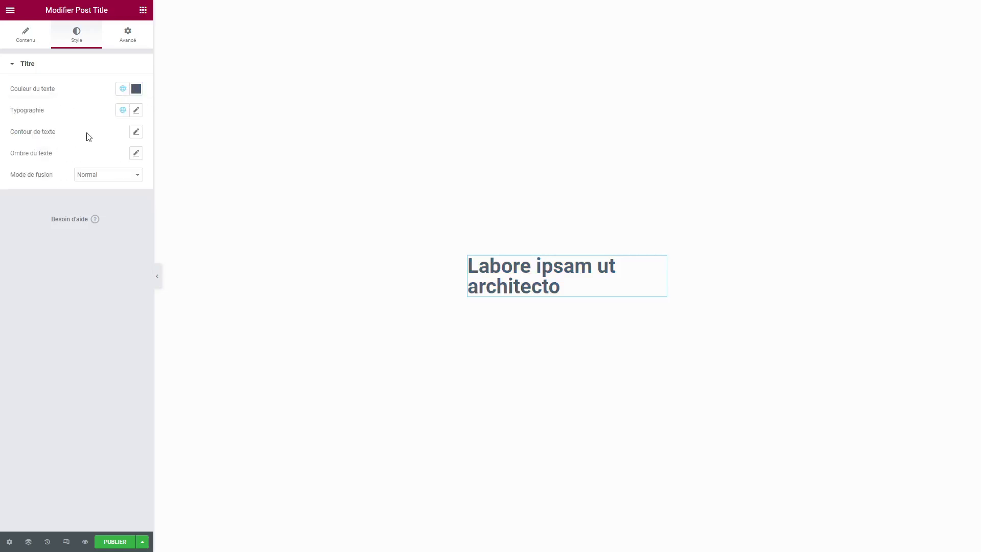
- Set the post title's font size in em units, starting at 1 and increasing it in small increments
left_click(136, 112)
left_click(128, 176)
left_click(124, 201)
left_click(129, 191)
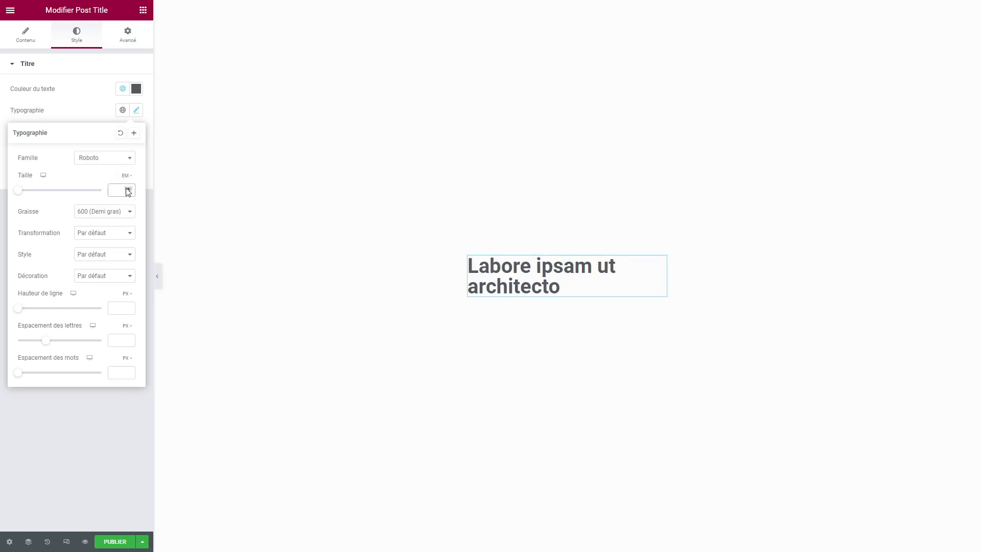
type("1")
left_click(129, 189)
left_click(128, 188)
left_click(129, 188)
left_click(128, 188)
left_click(128, 188)
left_click(129, 188)
left_click(129, 189)
left_click(129, 483)
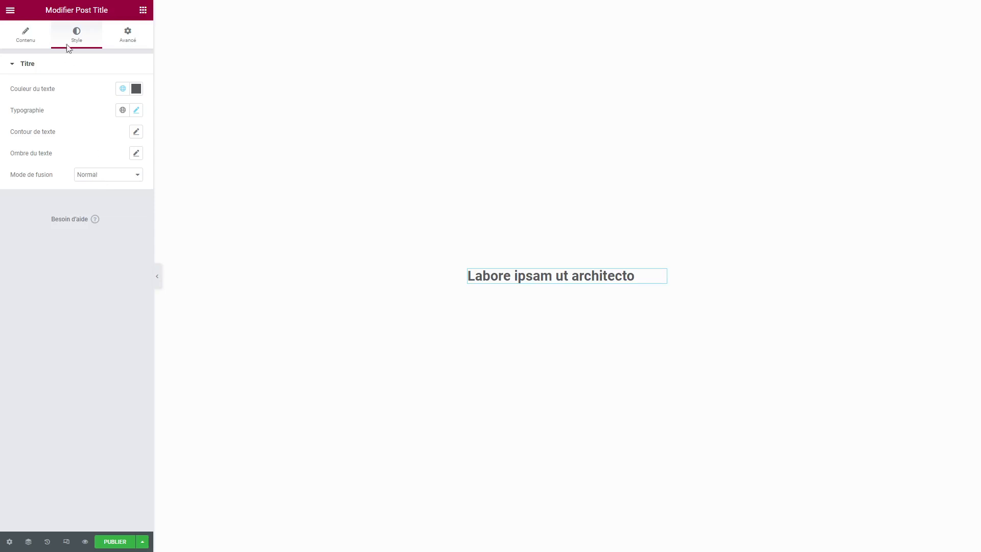
- Centre-align the post title and place a Featured Image above it
left_click(23, 33)
left_click(109, 206)
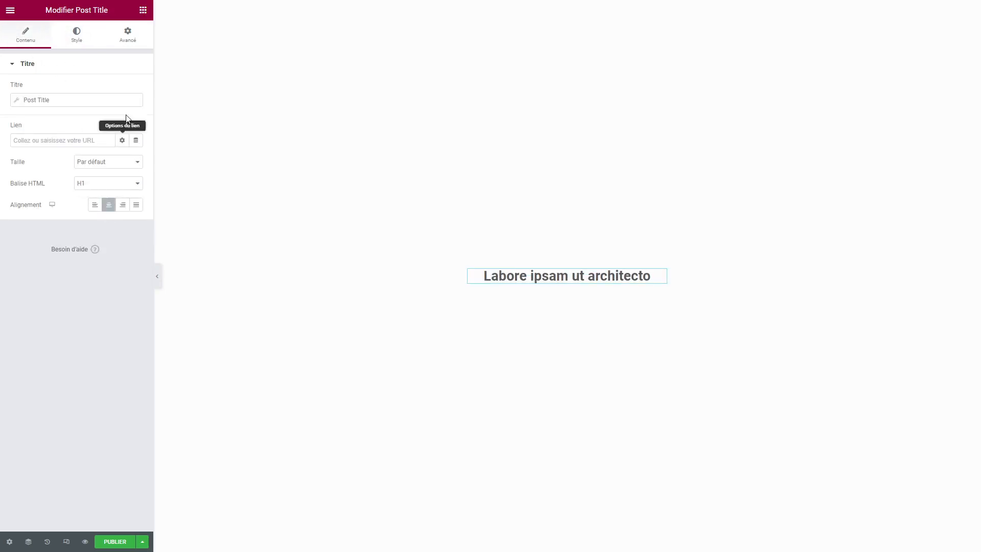
left_click(126, 37)
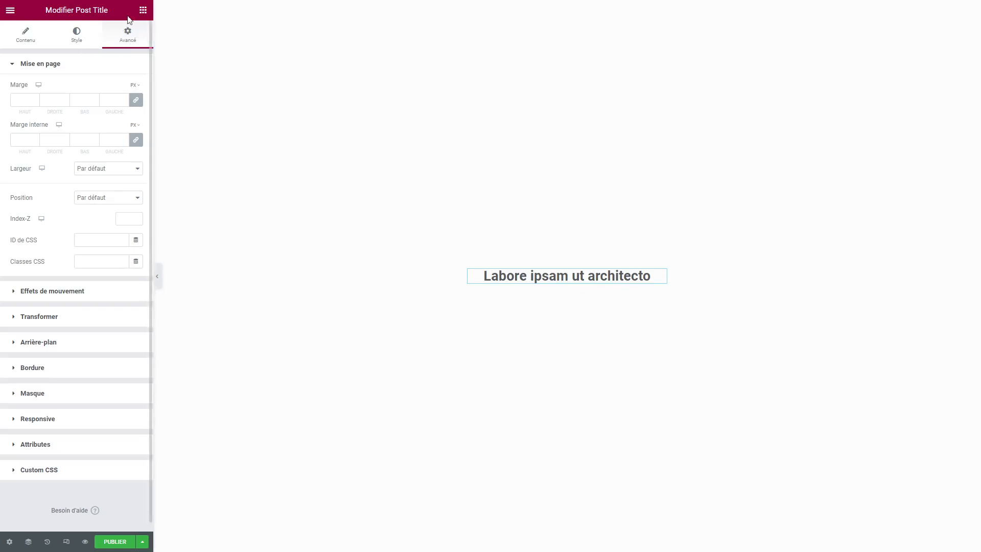
left_click(142, 10)
left_click_drag(112, 182, 557, 276)
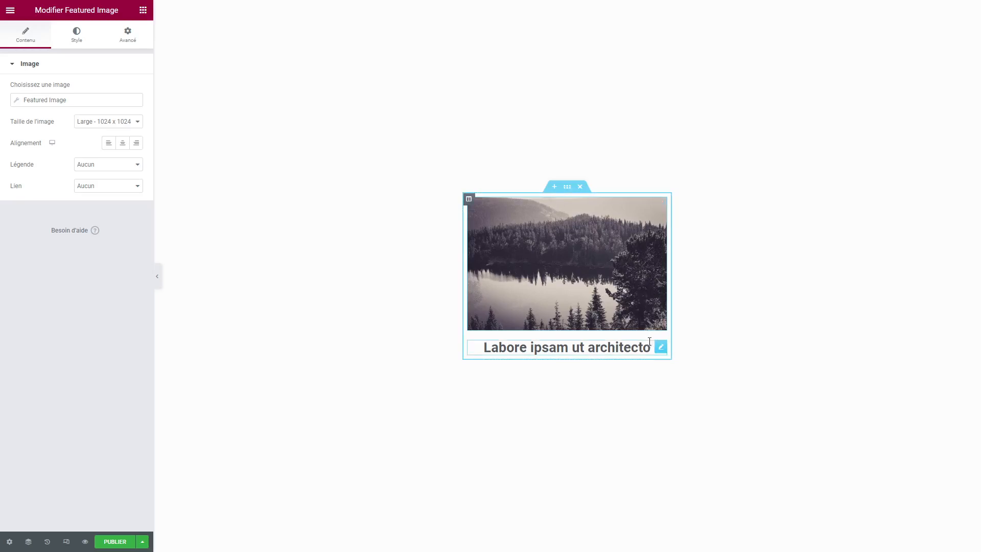
- Link the post title dynamically to the Post URL
left_click(612, 347)
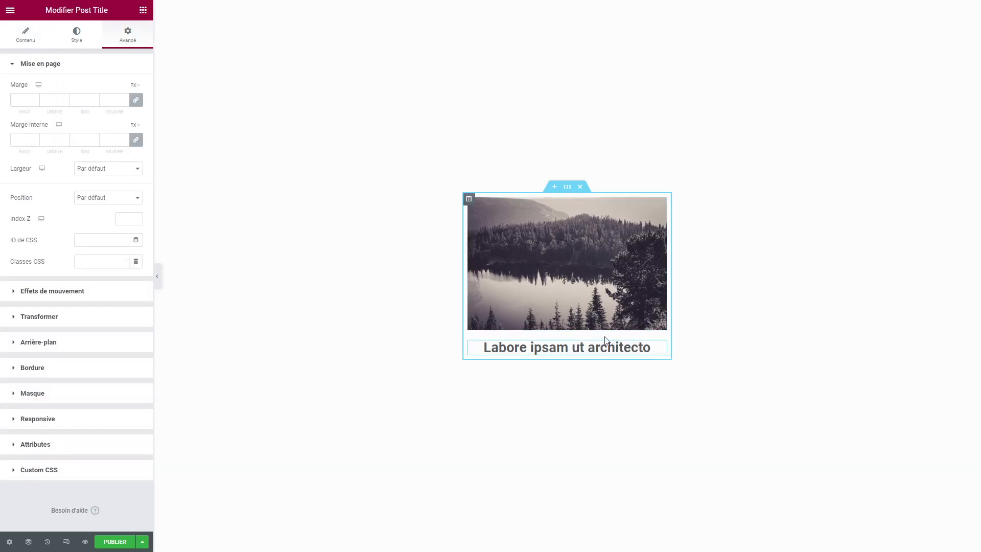
left_click(21, 36)
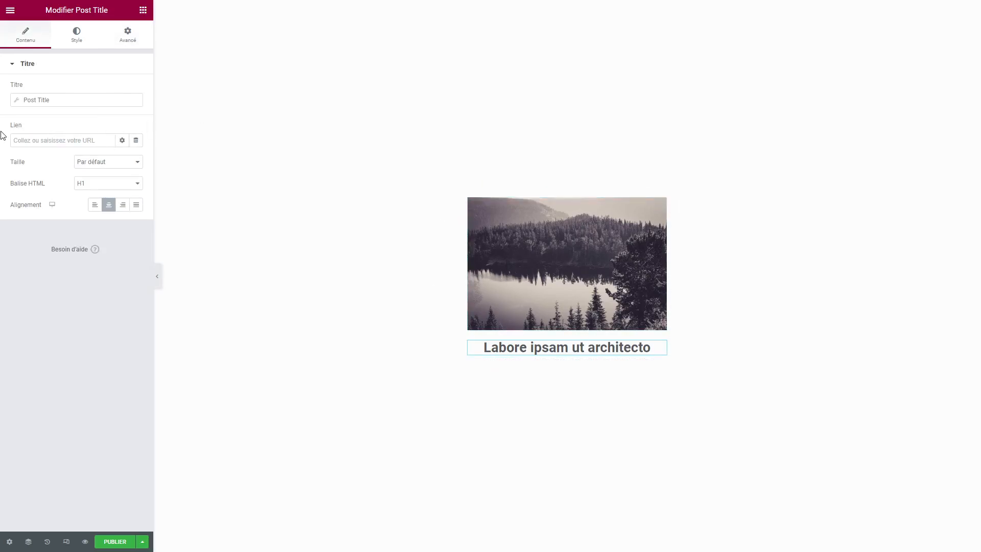
left_click(136, 140)
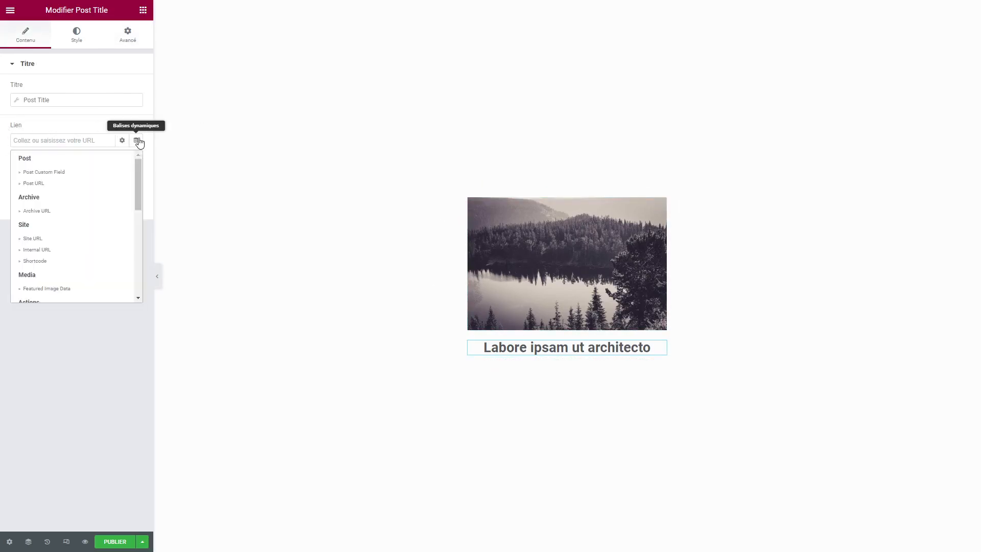
left_click(44, 184)
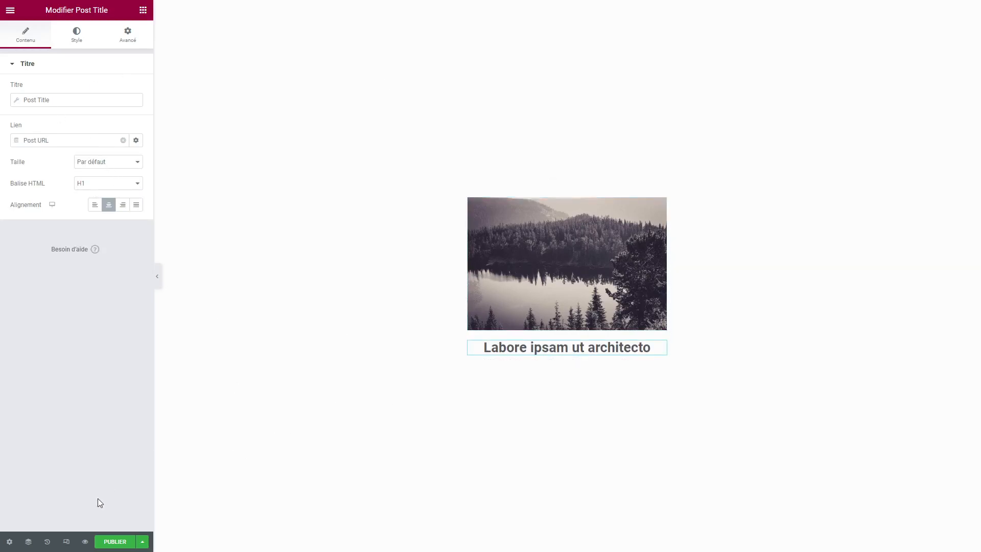
- Publish the loop item template and open the "elementor 3.11" page for editing in Elementor
left_click(115, 542)
left_click(9, 19)
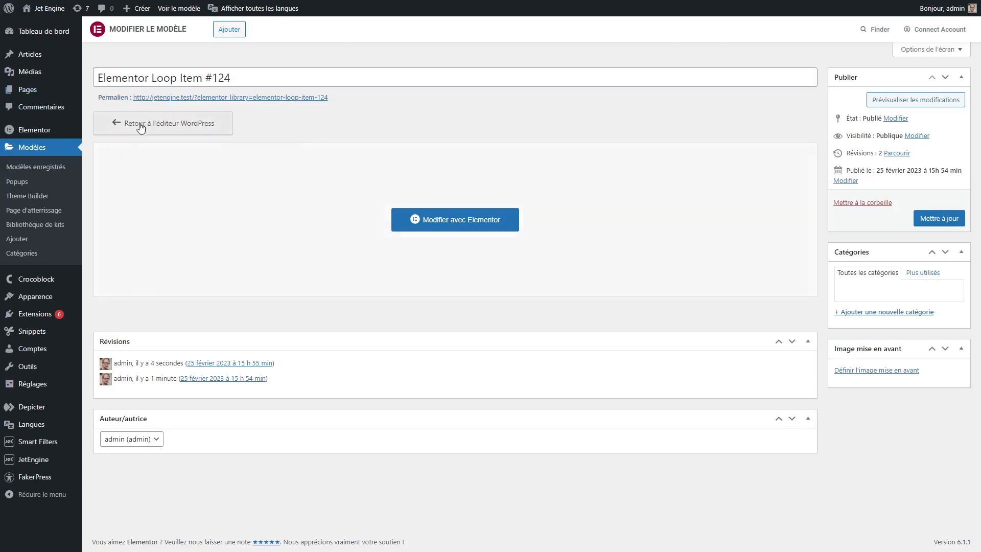
mouse_move(39, 90)
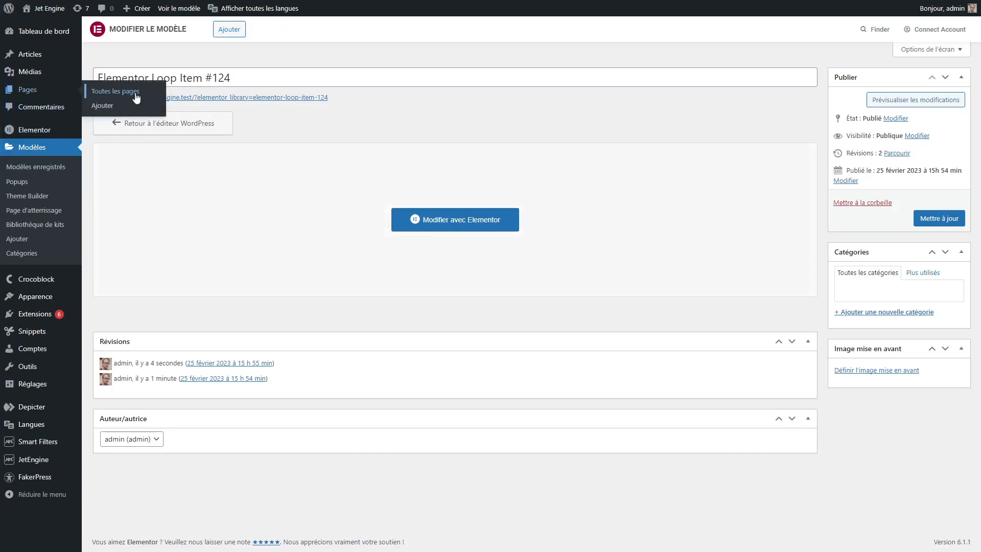
left_click(136, 97)
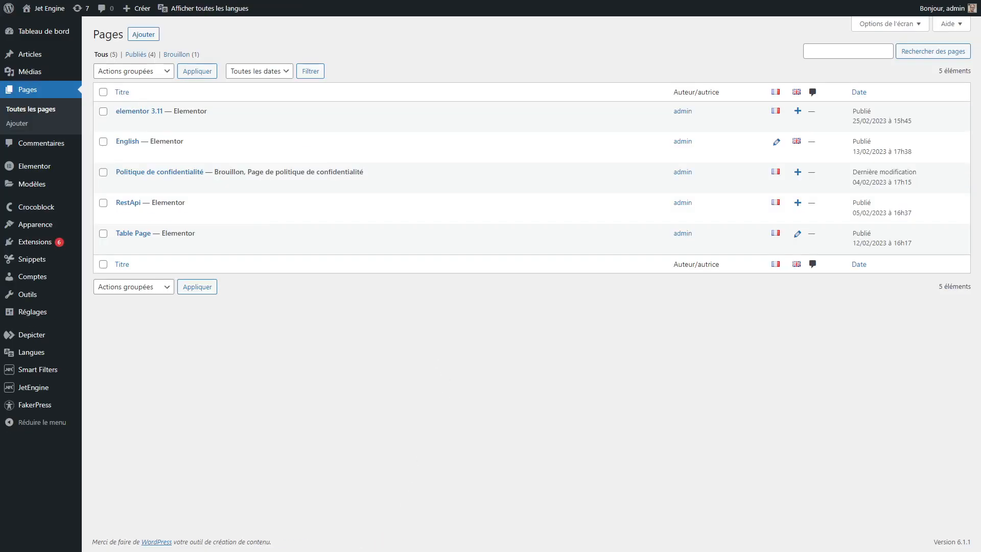
left_click(281, 125)
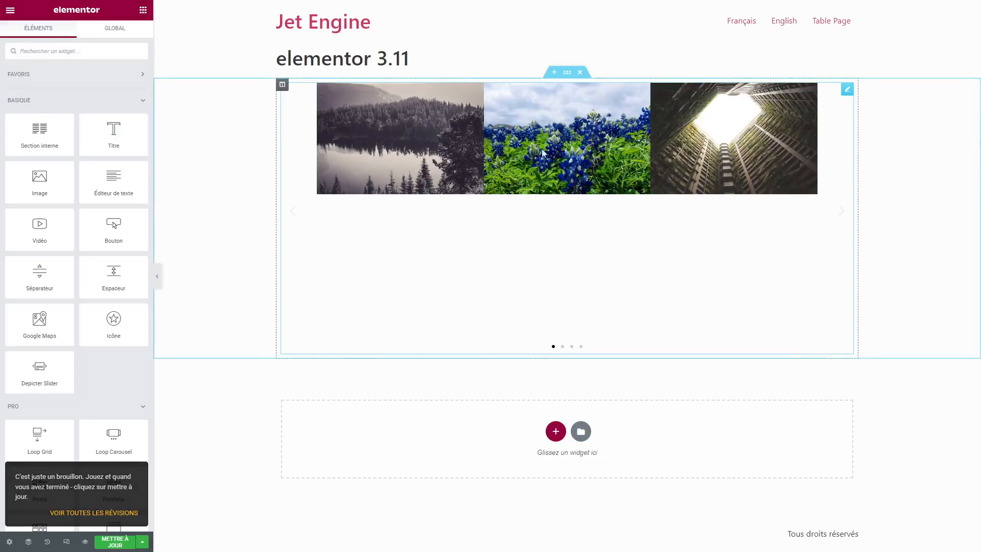
- Add a single-column section below the image carousel and place a Loop Carousel widget in it
left_click(556, 431)
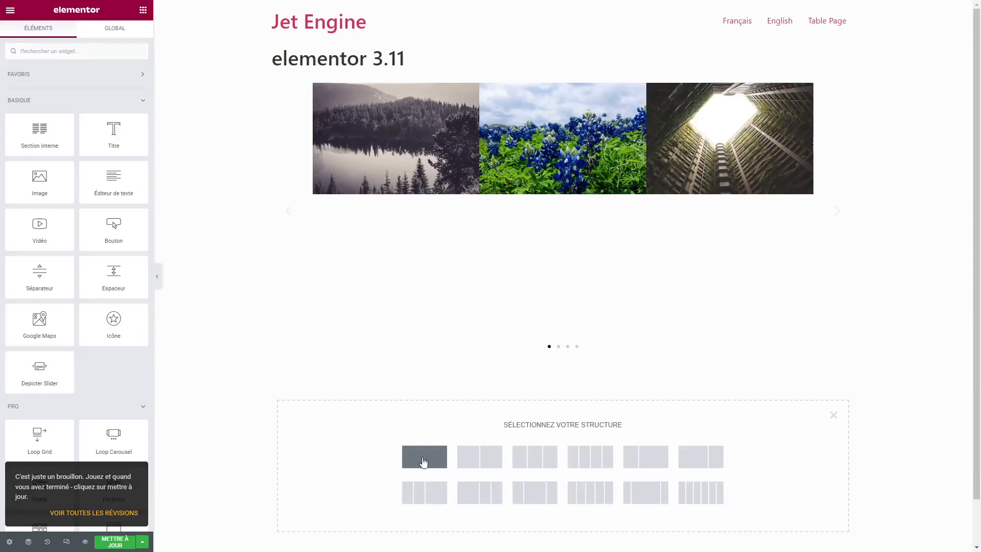
left_click(420, 459)
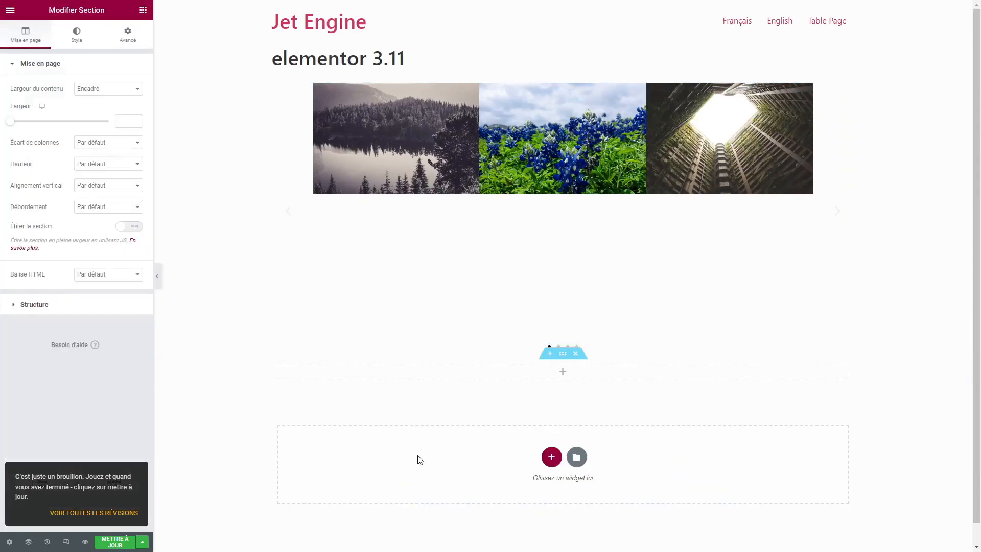
left_click(143, 10)
left_click(86, 49)
type("carr")
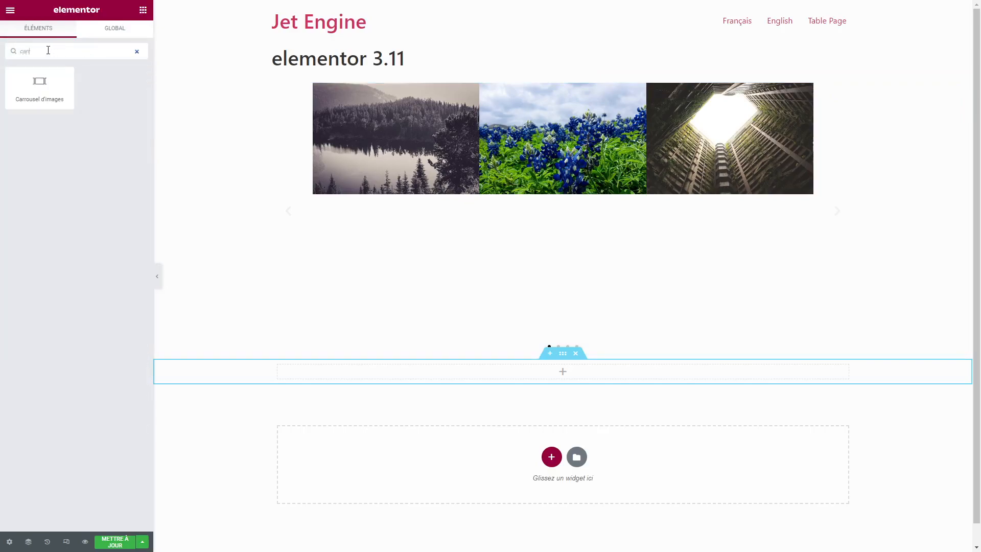
key("BackSpace")
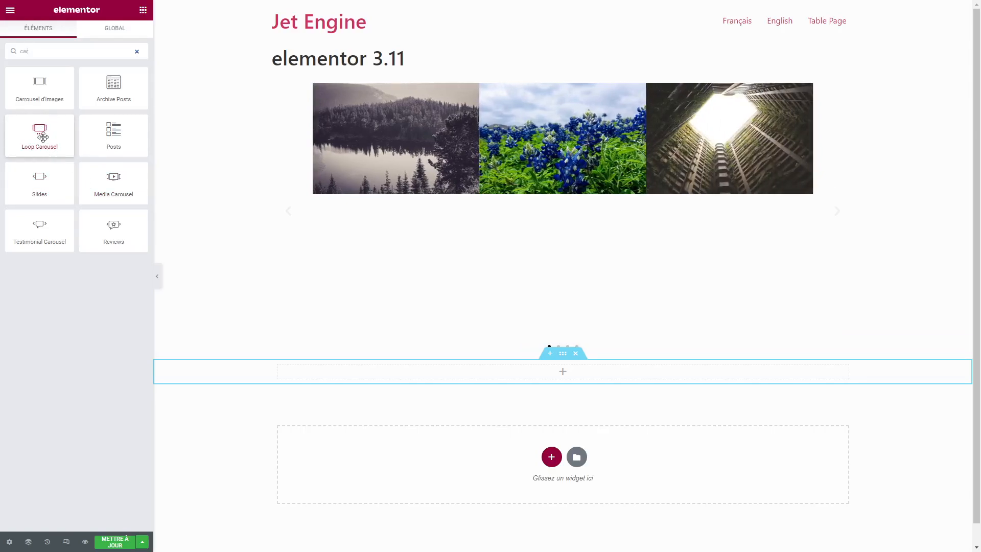
left_click_drag(41, 136, 554, 374)
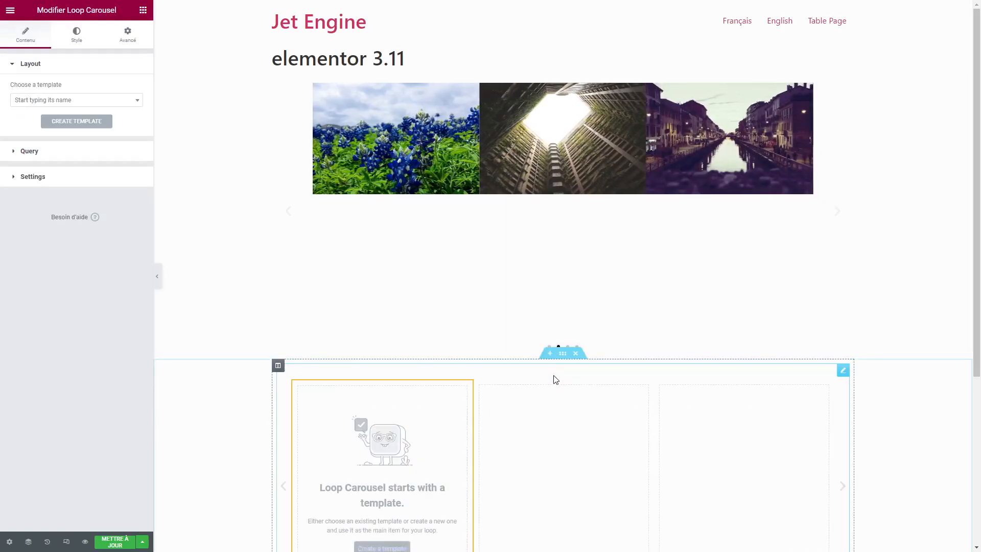
- Assign the template "Elementor Loop Item #124" to the loop carousel
scroll(734, 333, "down", 2)
scroll(735, 333, "down", 1)
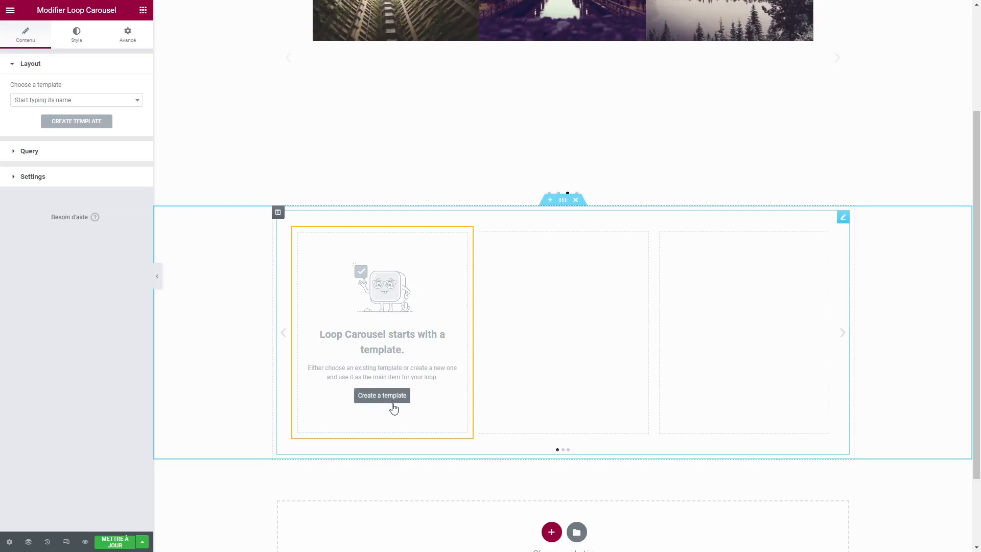
left_click(67, 104)
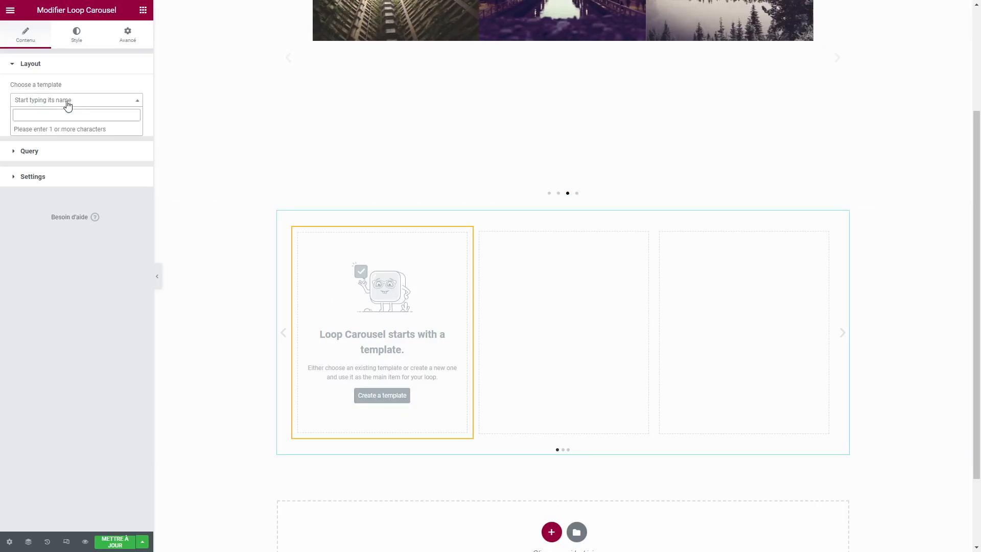
type("bou")
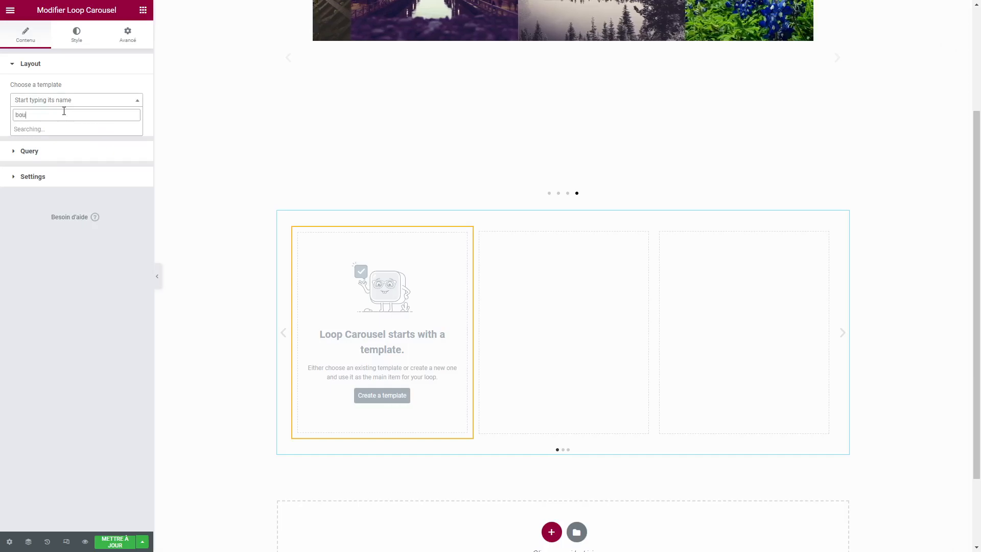
key("BackSpace")
key("BackSpace")
key("BackSpace")
type("loop")
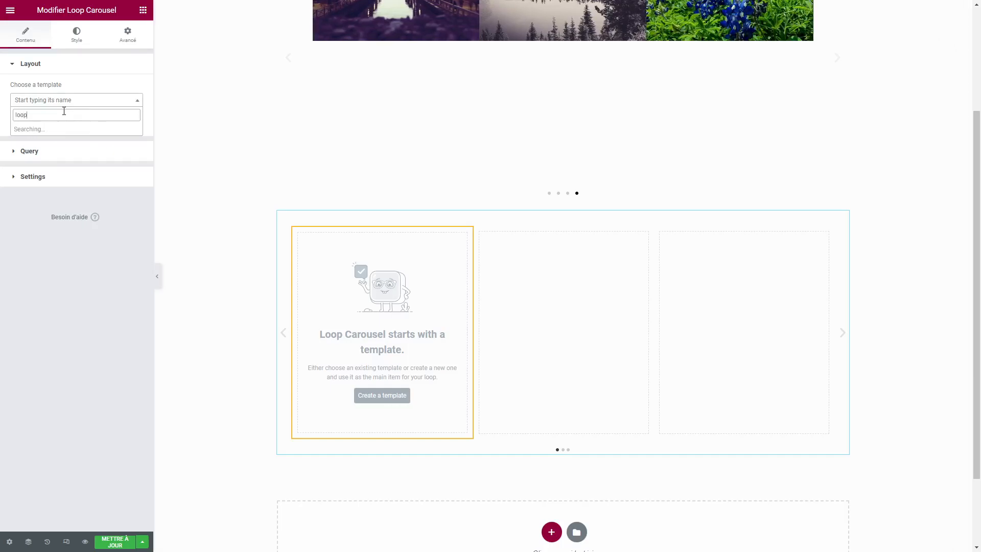
left_click(51, 130)
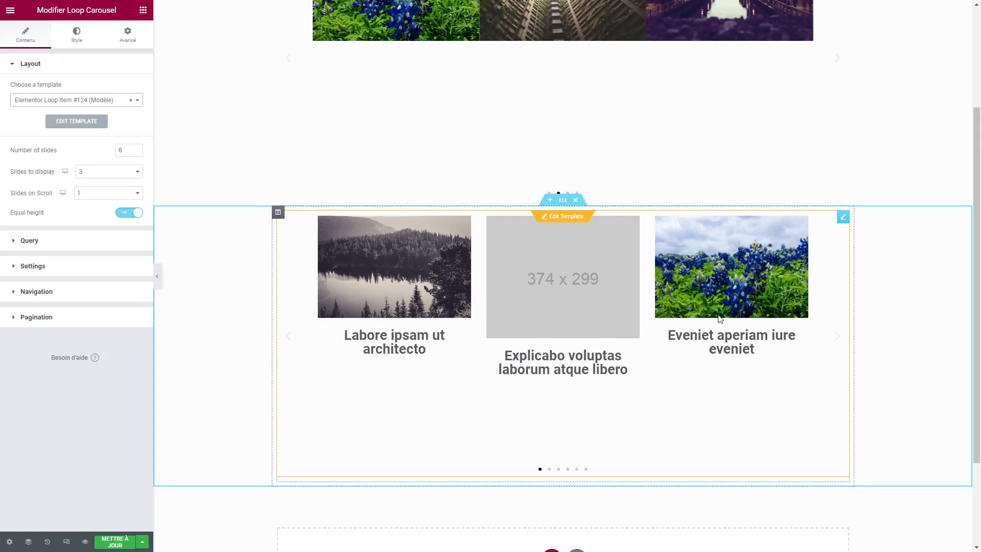
- Try displaying 5 slides at once in the loop carousel and page through its slides
left_click(136, 174)
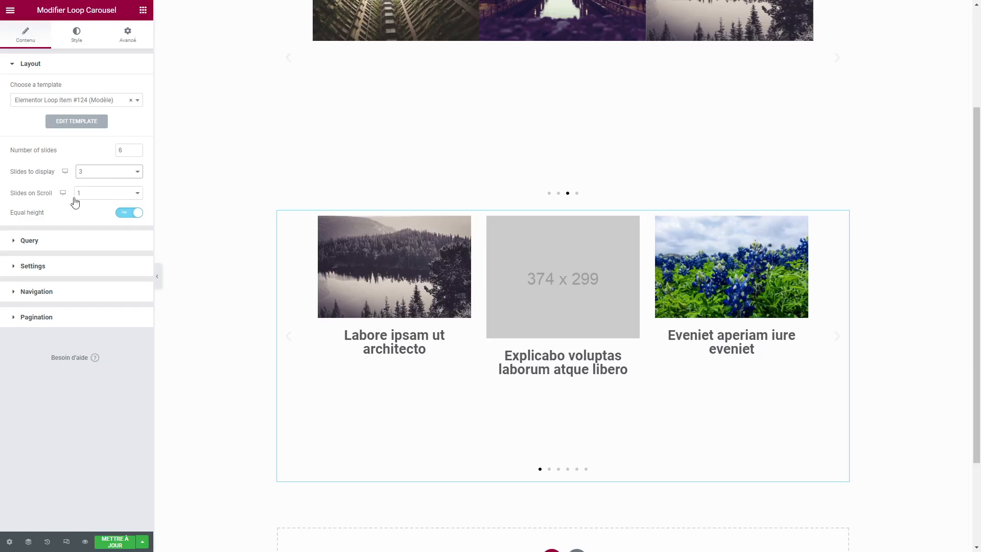
left_click(108, 216)
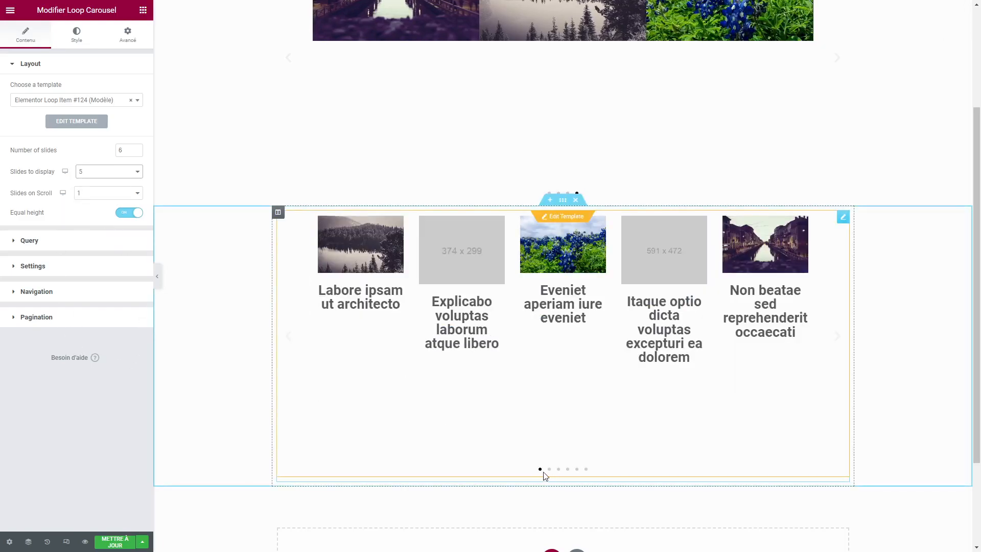
left_click(549, 469)
left_click(558, 469)
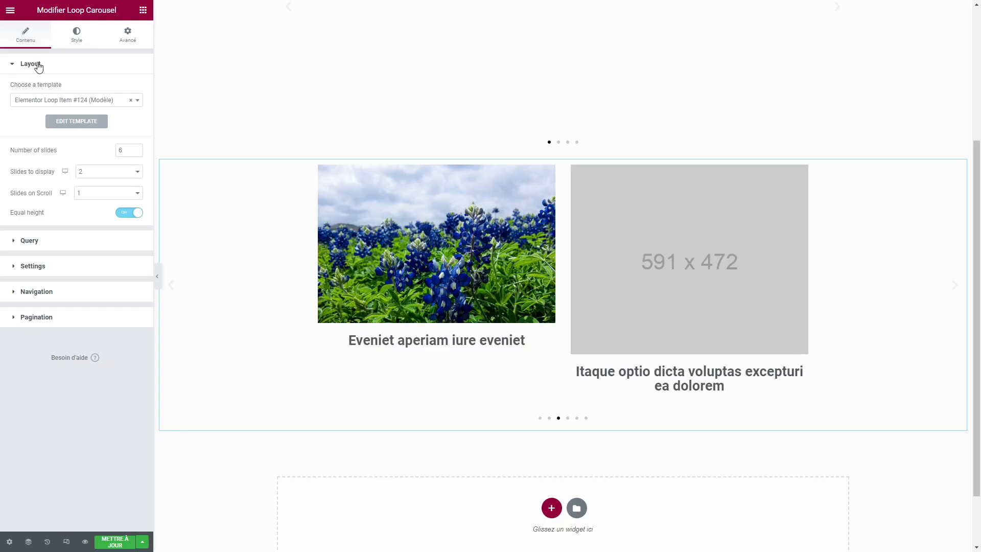
- Open the loop carousel's item template for in-place editing on the page
left_click(13, 66)
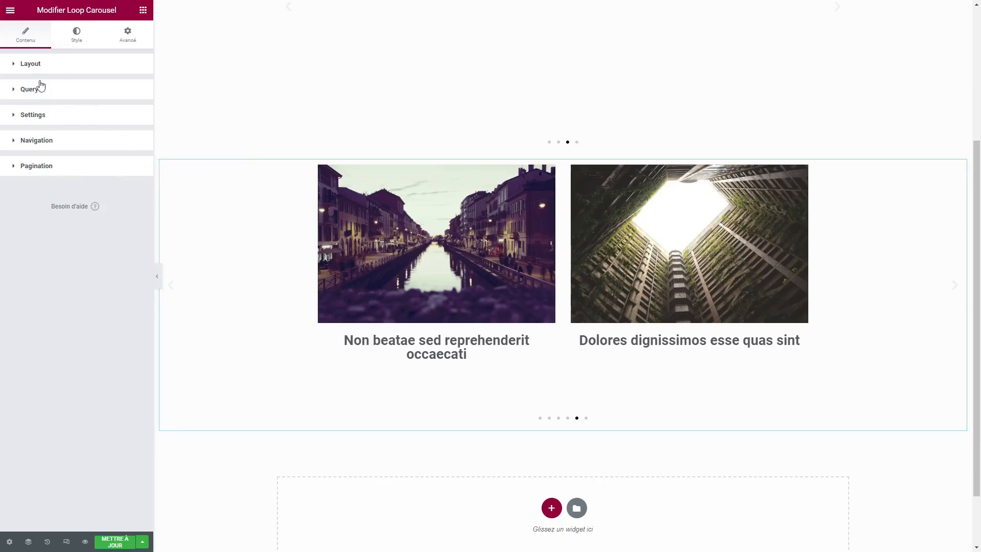
left_click(15, 66)
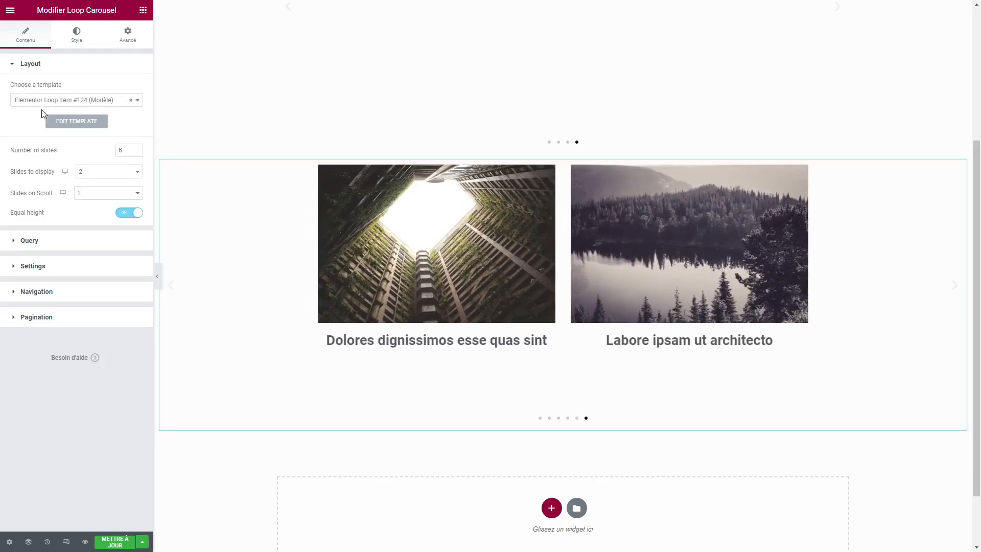
left_click(82, 126)
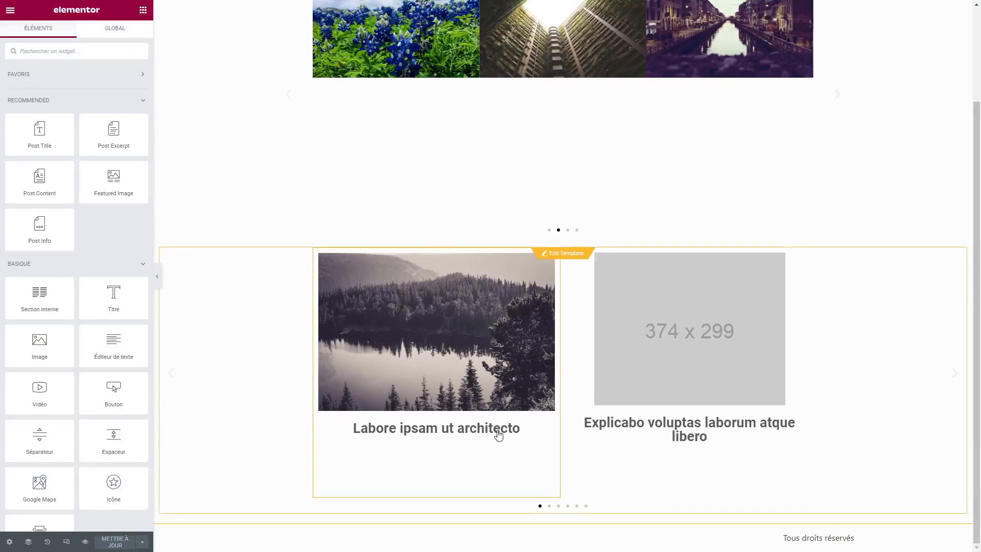
scroll(554, 186, "up", 2)
scroll(565, 202, "down", 1)
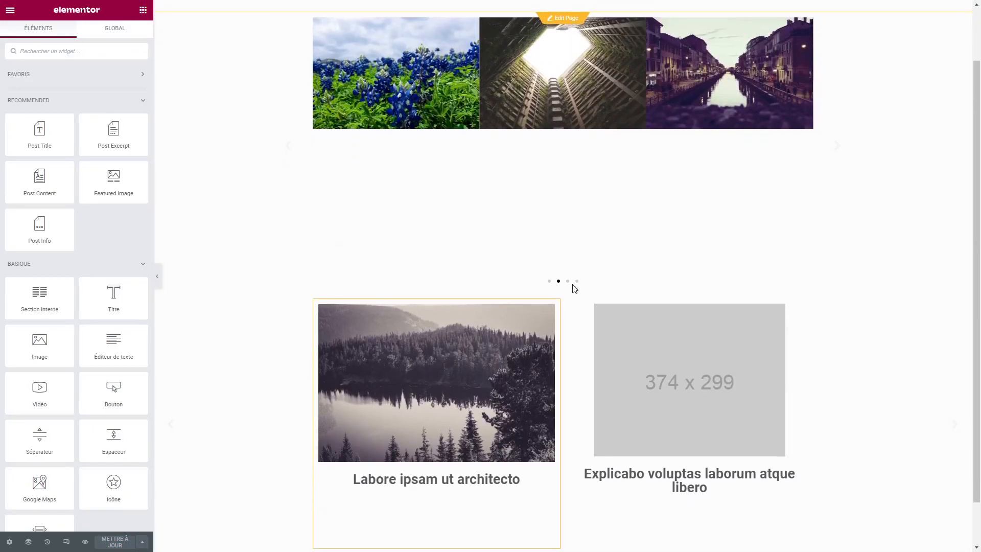
scroll(483, 439, "down", 1)
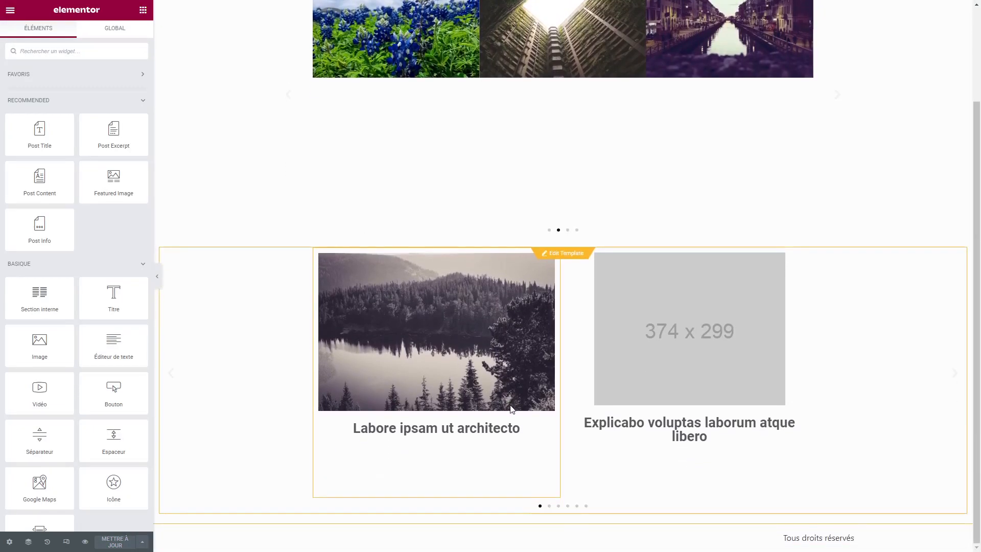
scroll(508, 390, "up", 3)
left_click(574, 376)
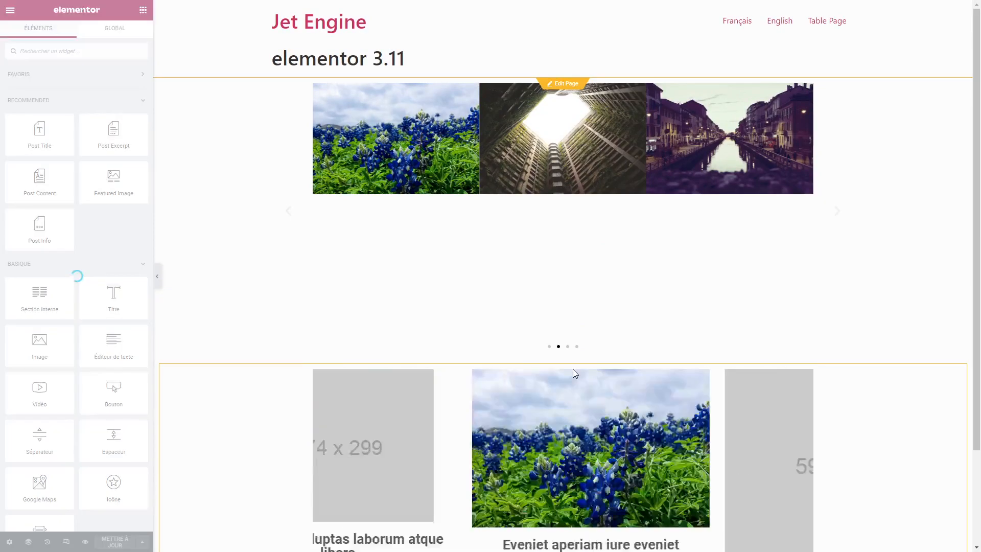
scroll(574, 372, "down", 2)
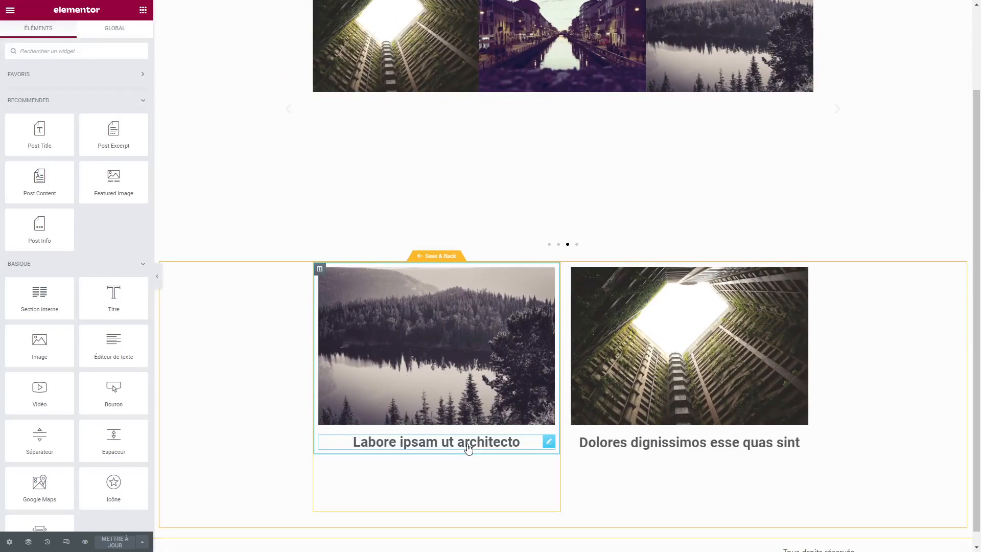
- Change the post title's HTML tag to H2, update the template and return to the page
left_click(467, 447)
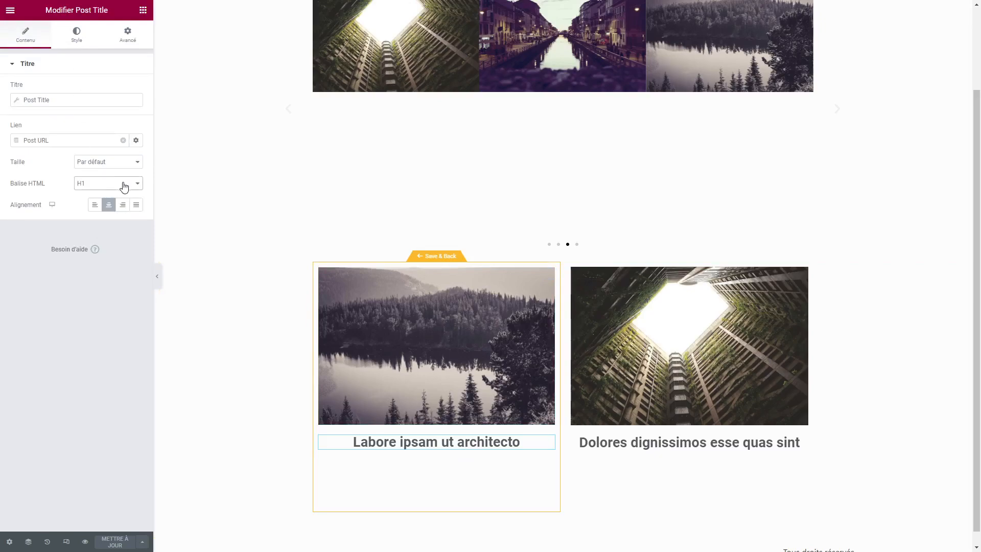
key("Down")
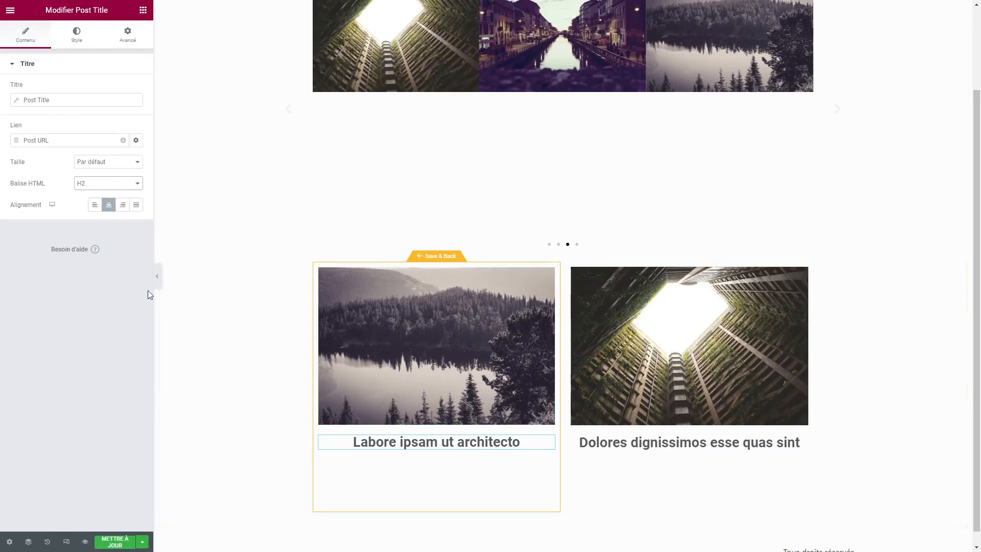
left_click(115, 542)
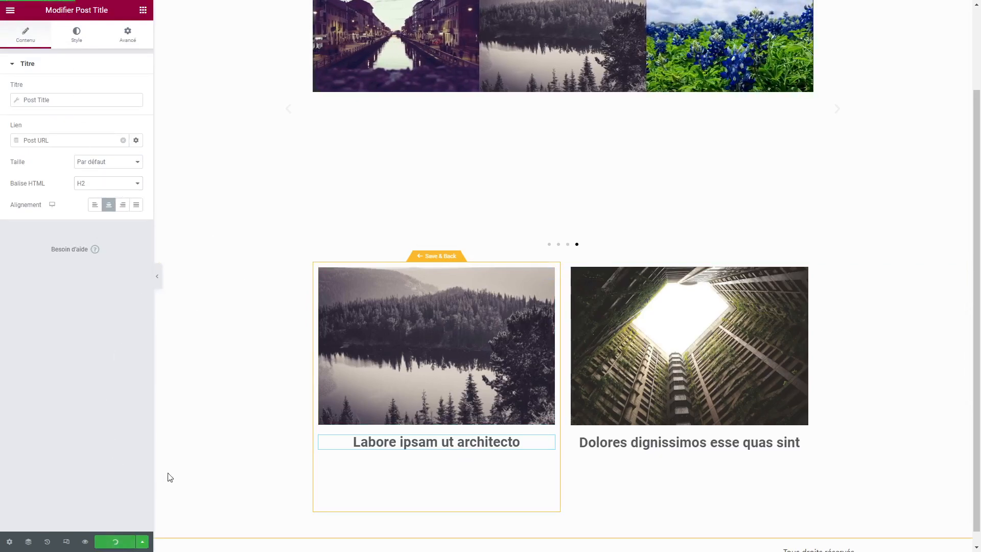
left_click(432, 257)
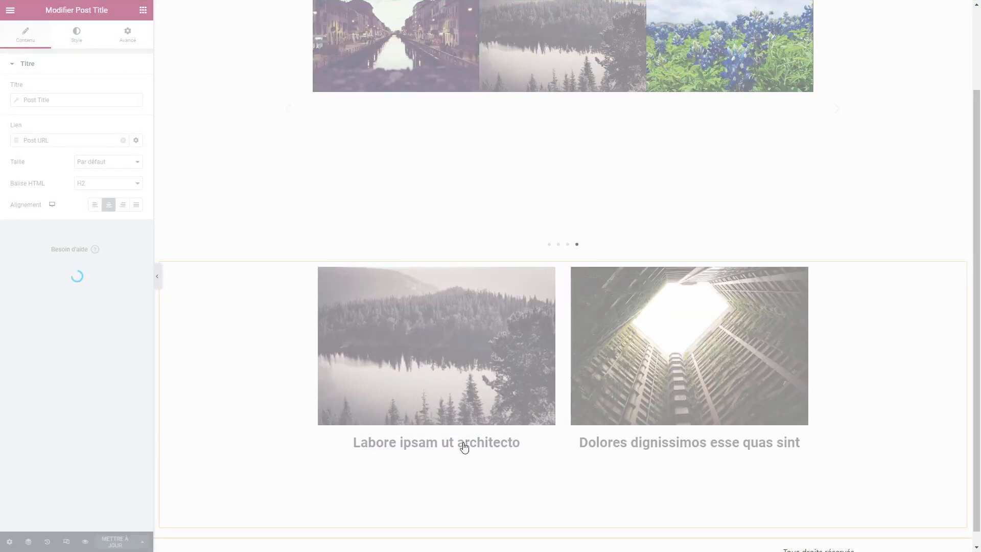
- Clear the loop carousel's number of slides value, then page through its slides and close the layout settings
scroll(606, 366, "down", 2)
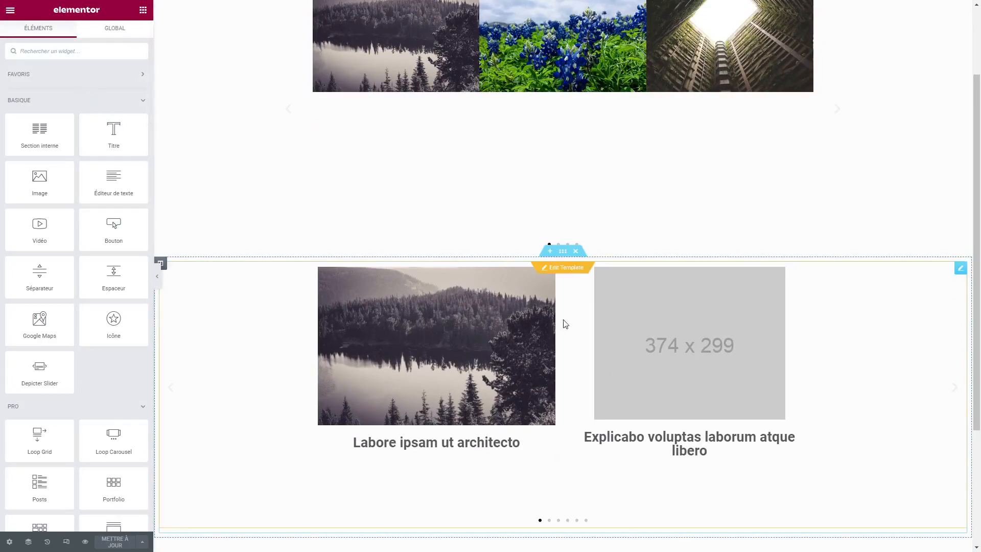
left_click(960, 268)
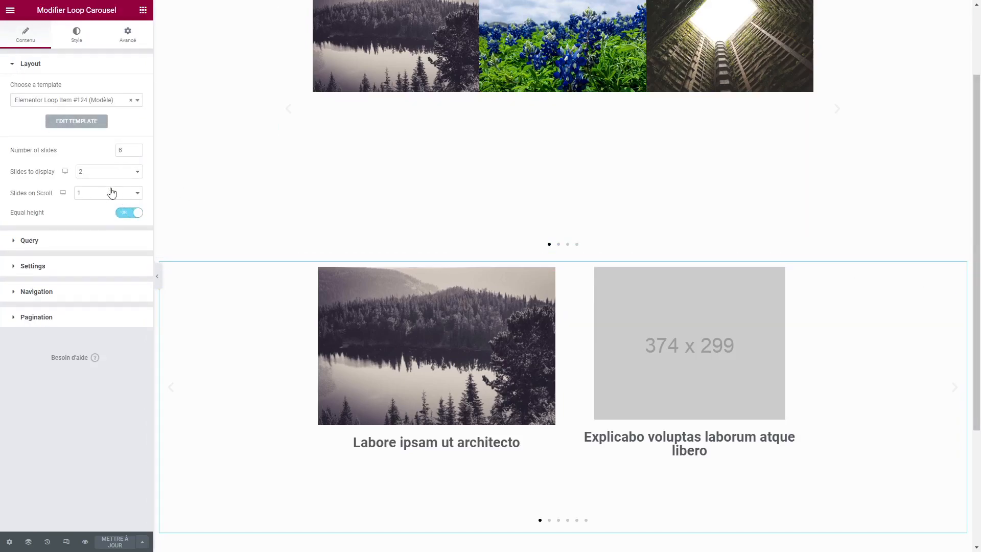
left_click_drag(125, 151, 118, 151)
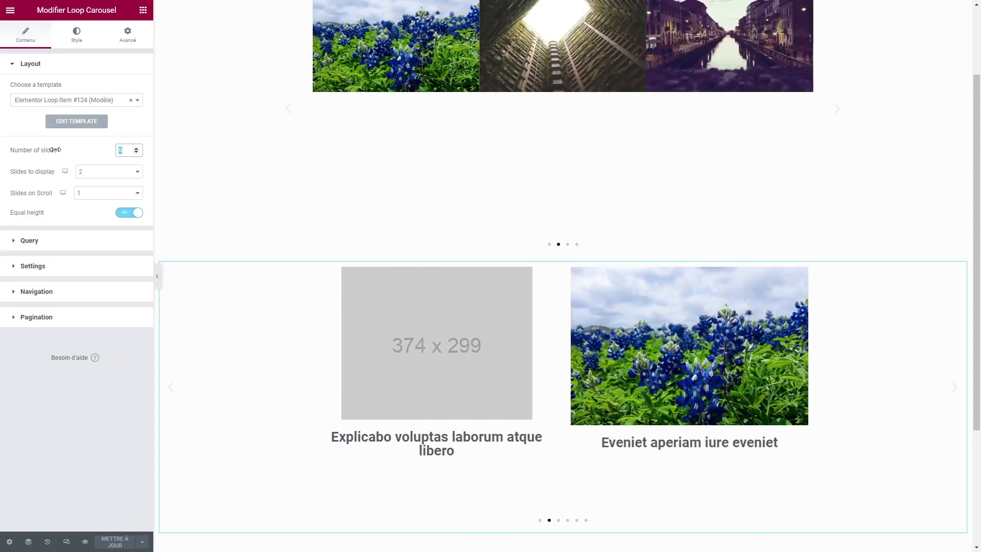
key("BackSpace")
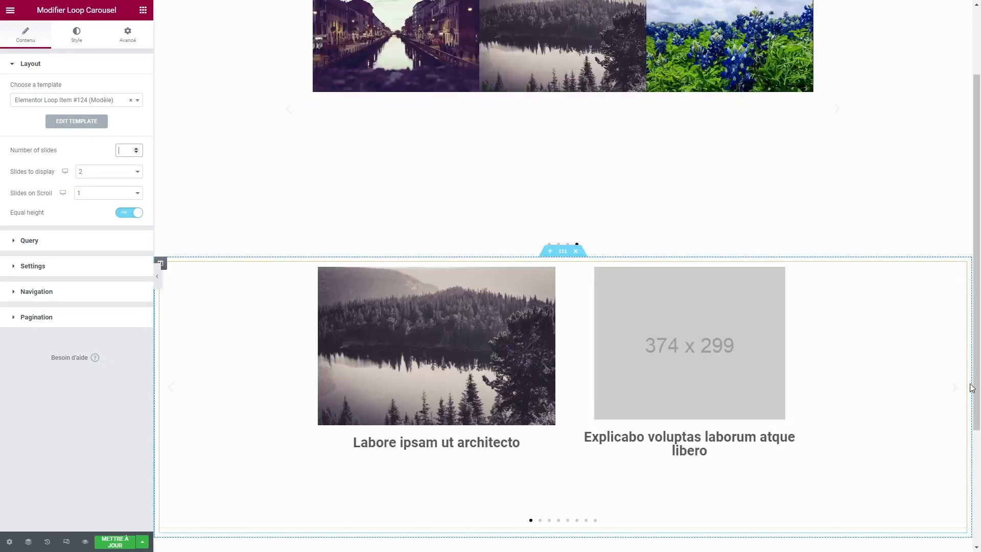
left_click(955, 392)
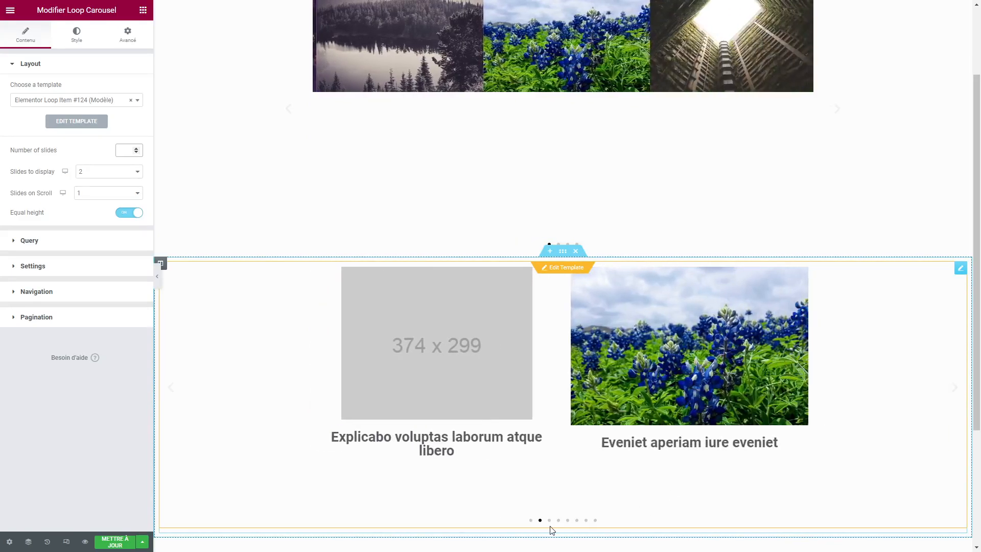
left_click(549, 521)
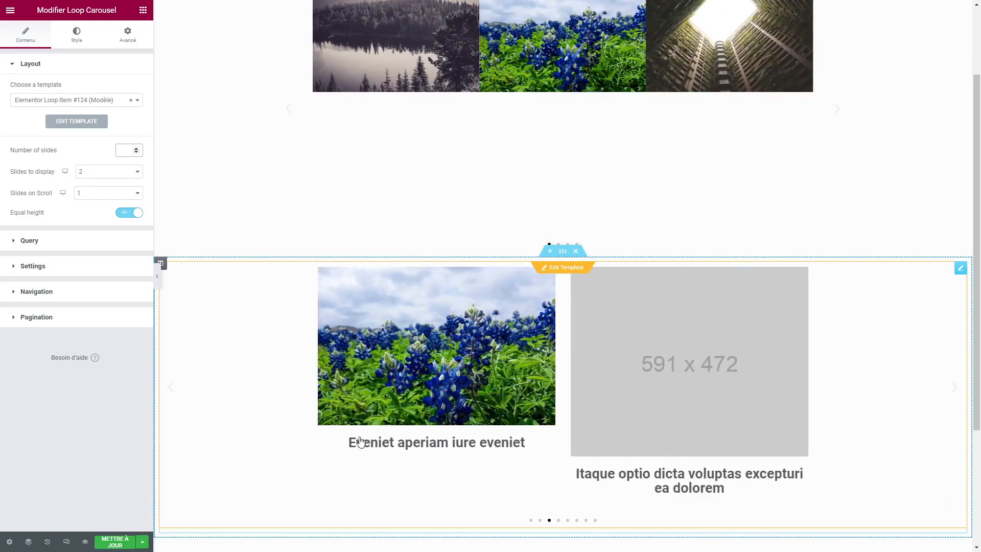
left_click(12, 66)
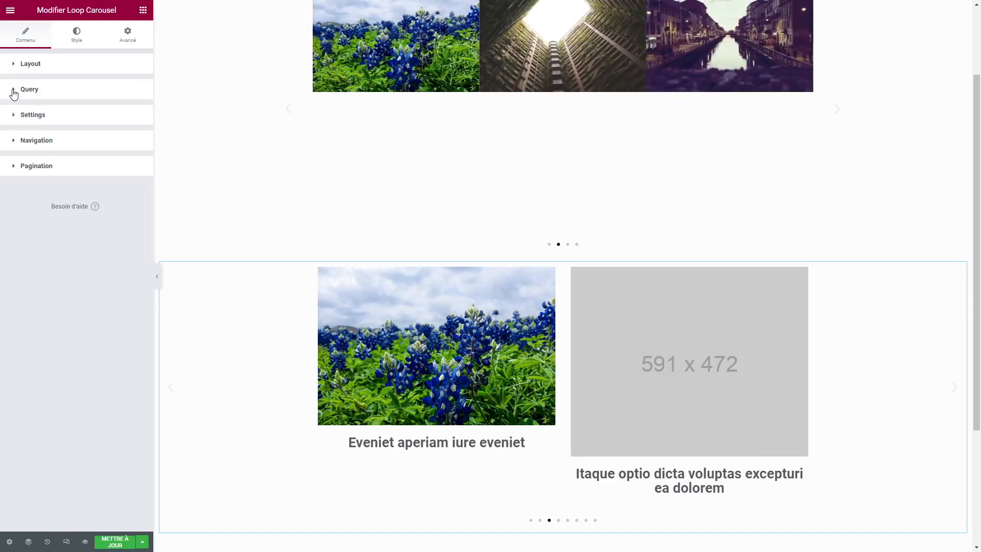
- Try Pages and Manual Selection as the source of the loop carousel's query
left_click(14, 93)
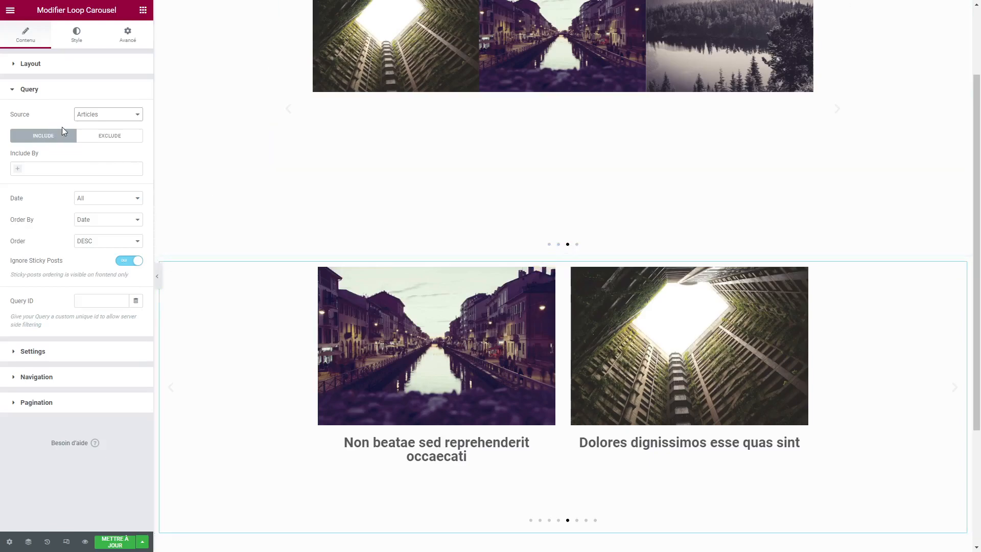
left_click(84, 137)
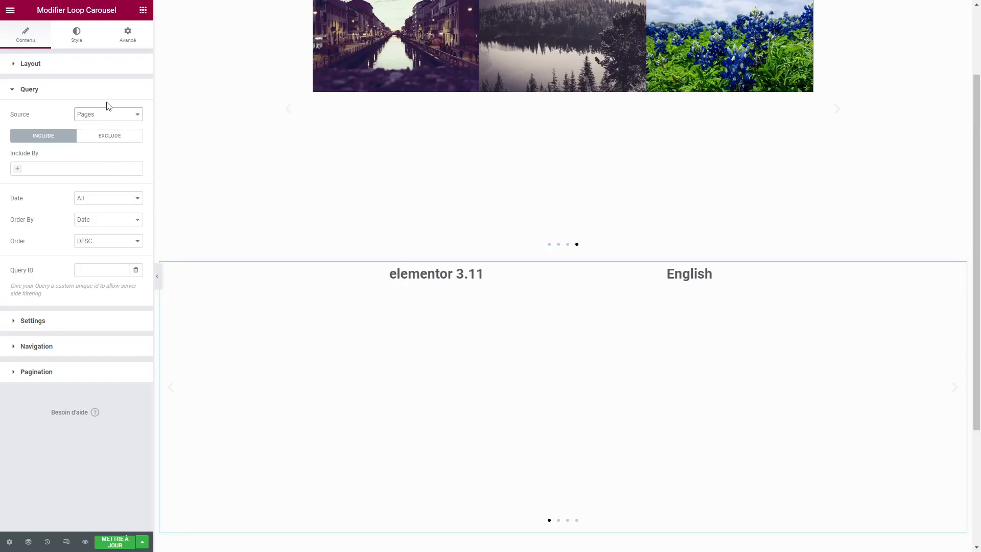
left_click(116, 152)
left_click(91, 158)
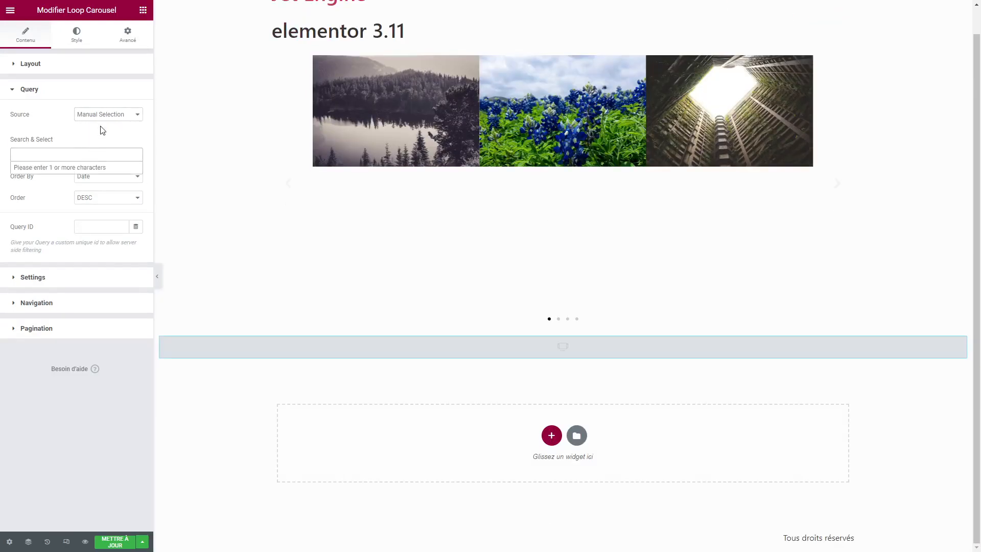
- Set the loop carousel's query source to Related, include by Term, and view the available terms and exclude options
left_click(118, 118)
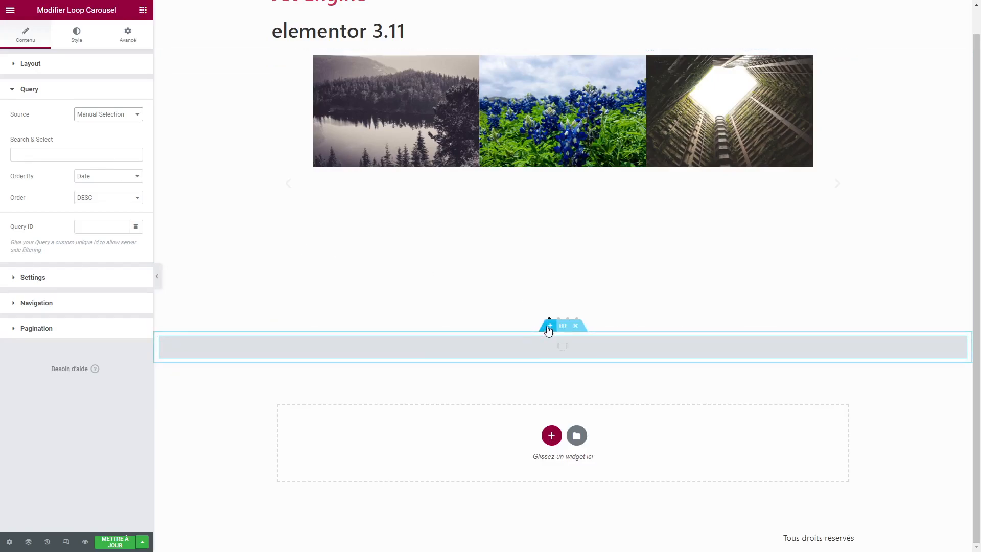
left_click(95, 167)
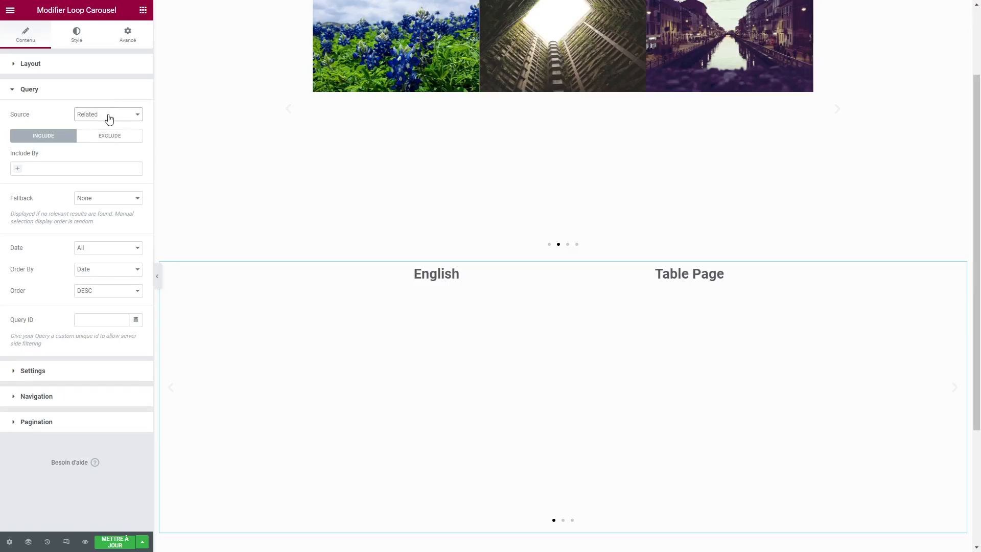
left_click(18, 169)
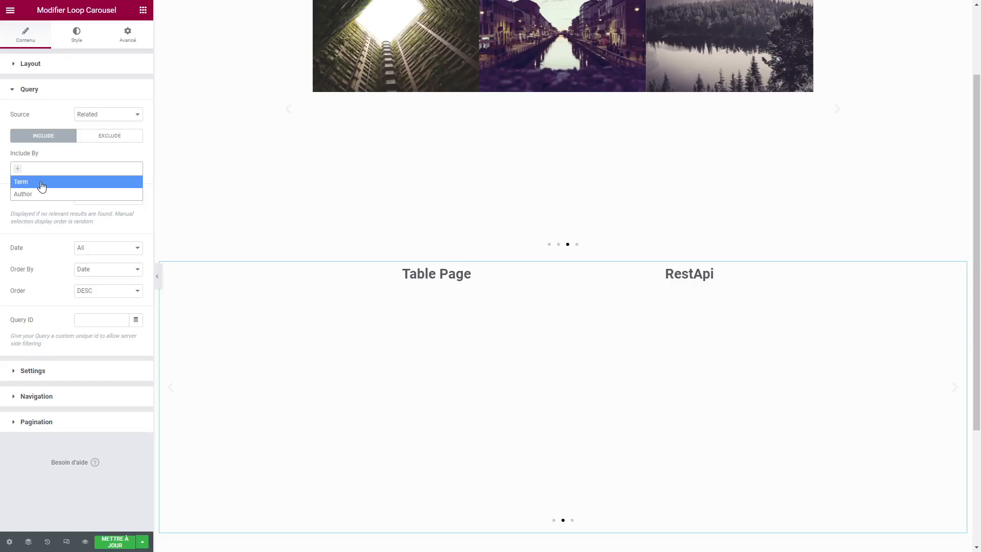
left_click(29, 183)
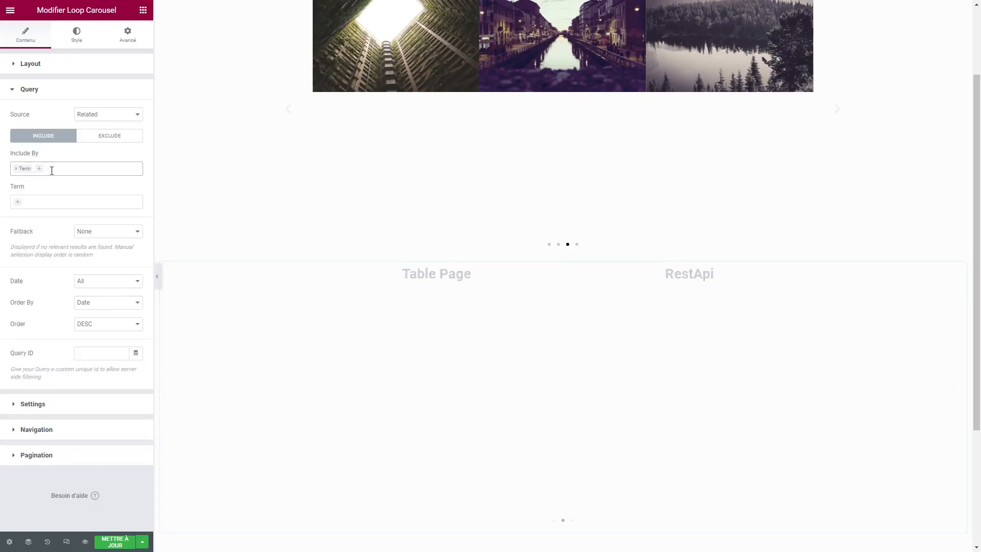
left_click(26, 203)
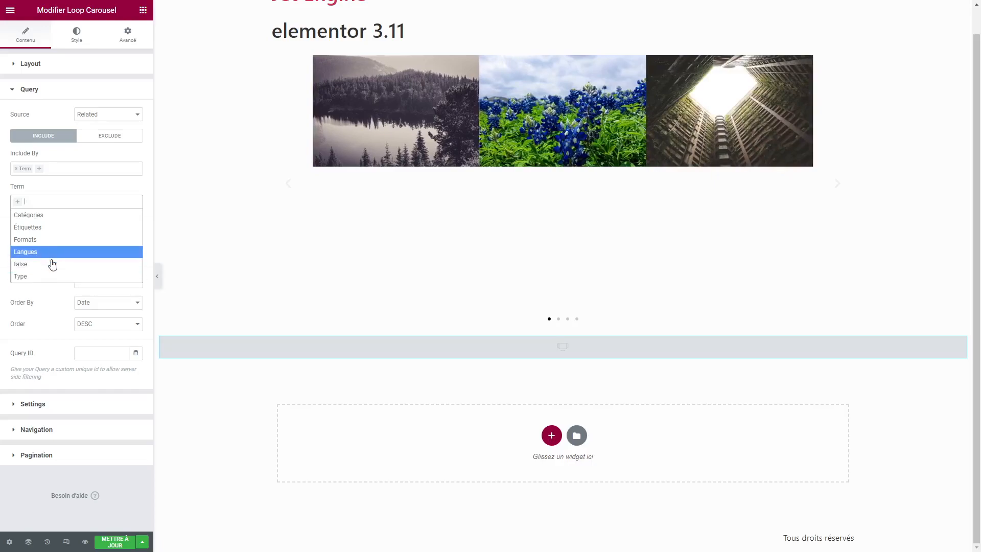
left_click(76, 180)
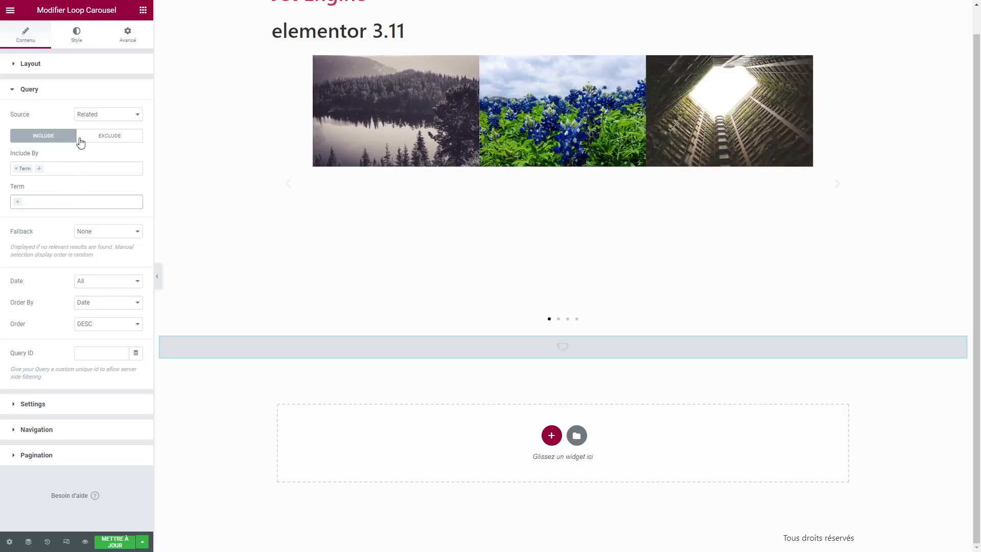
left_click(107, 137)
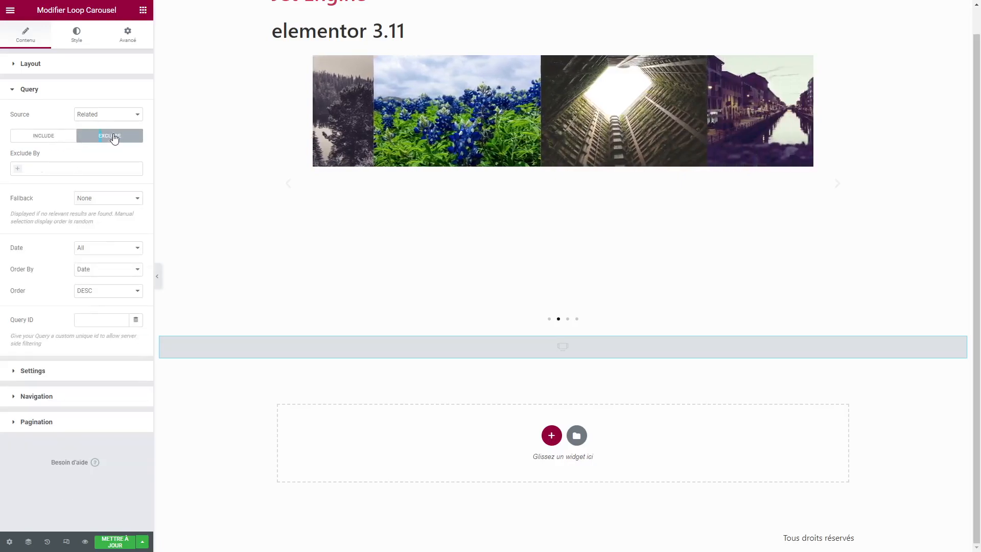
- Search the widgets for "posts" and place a Posts widget directly above the loop carousel
left_click(143, 10)
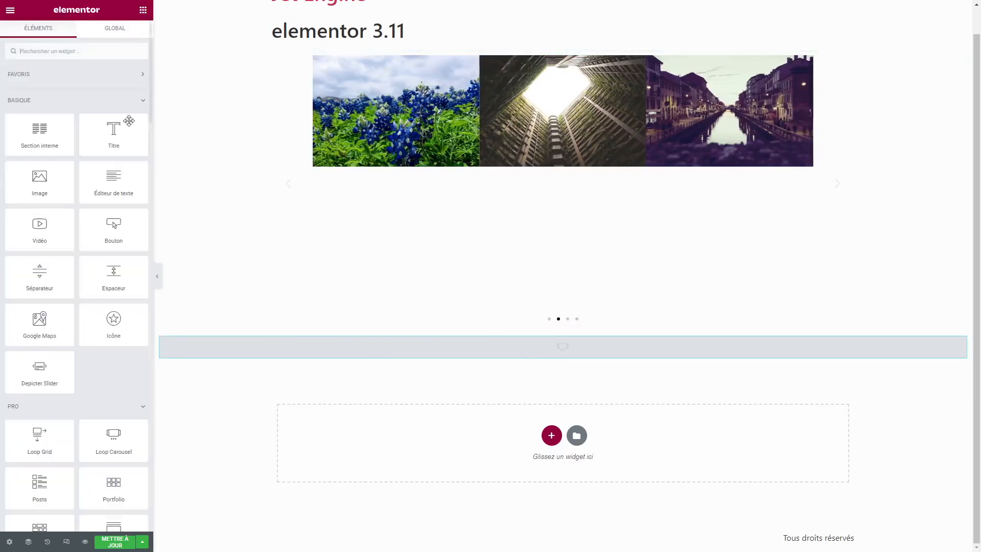
left_click(69, 50)
type("posts")
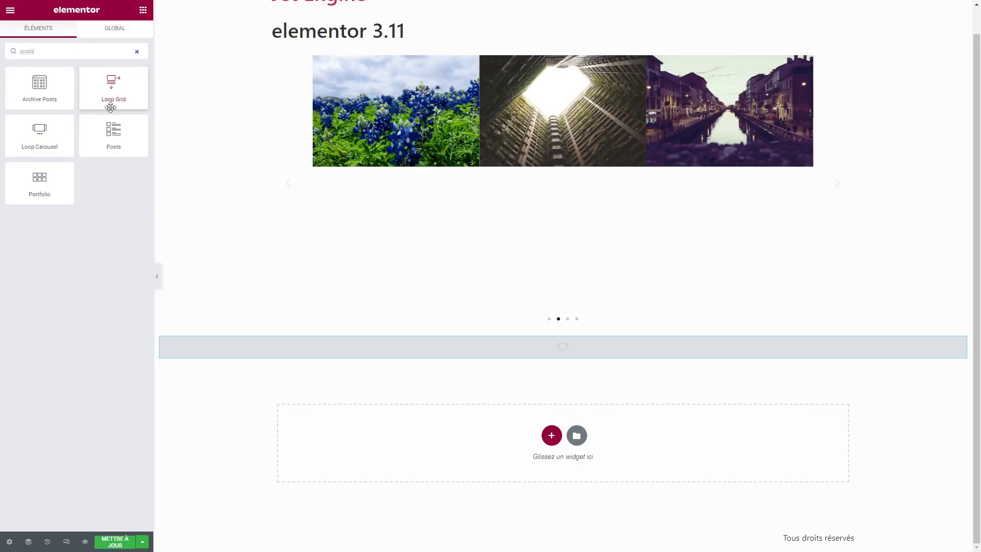
left_click_drag(113, 134, 581, 334)
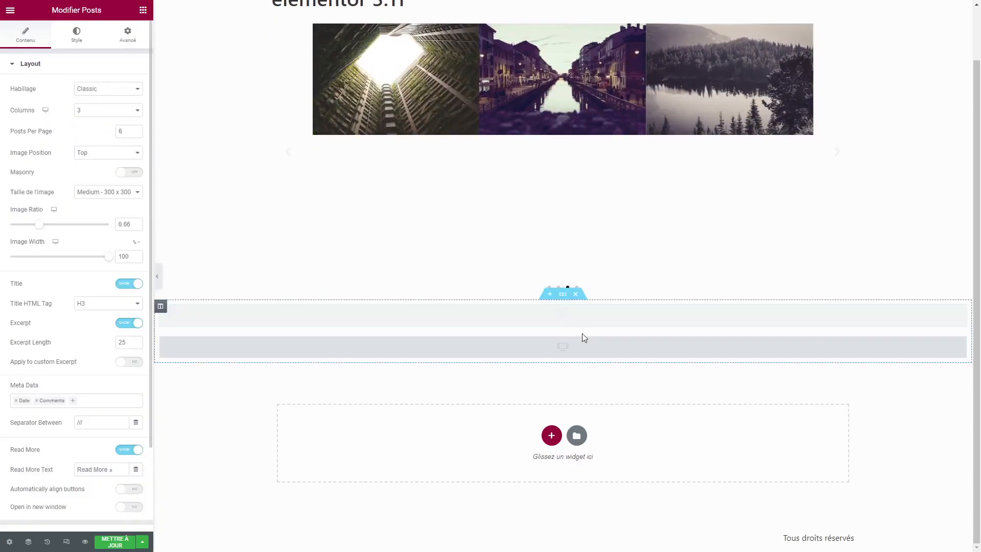
scroll(824, 325, "down", 1)
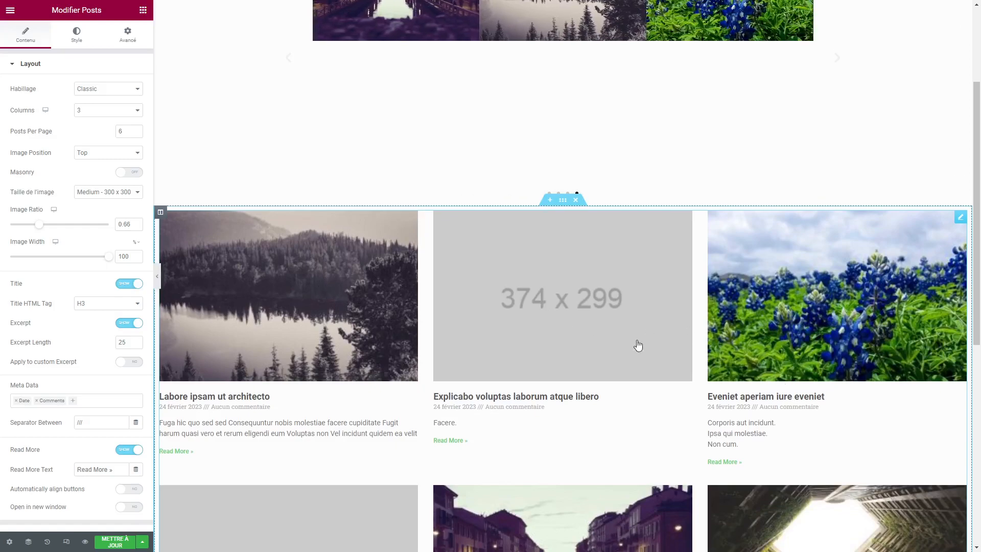
- Check the Posts widget's query settings and delete the widget from the page
left_click(15, 65)
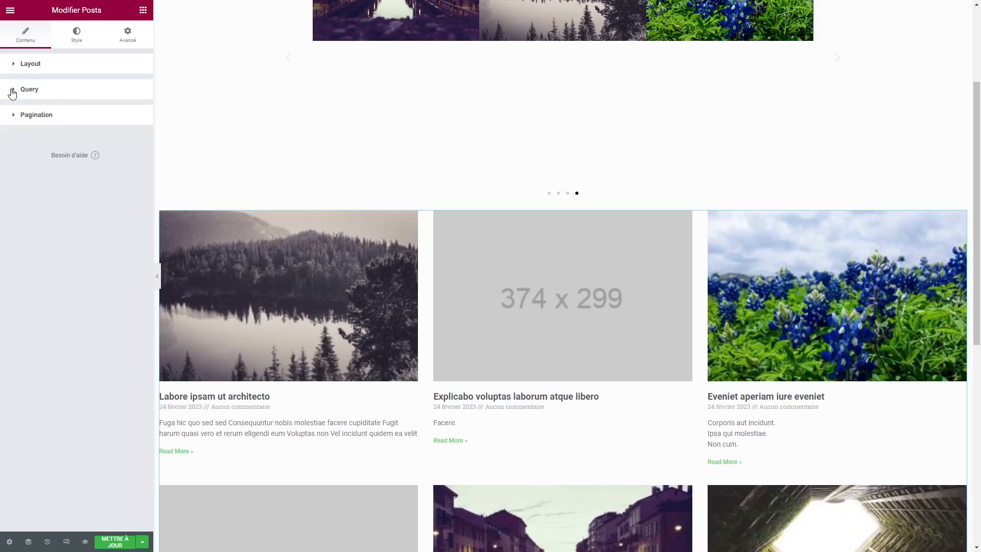
left_click(12, 91)
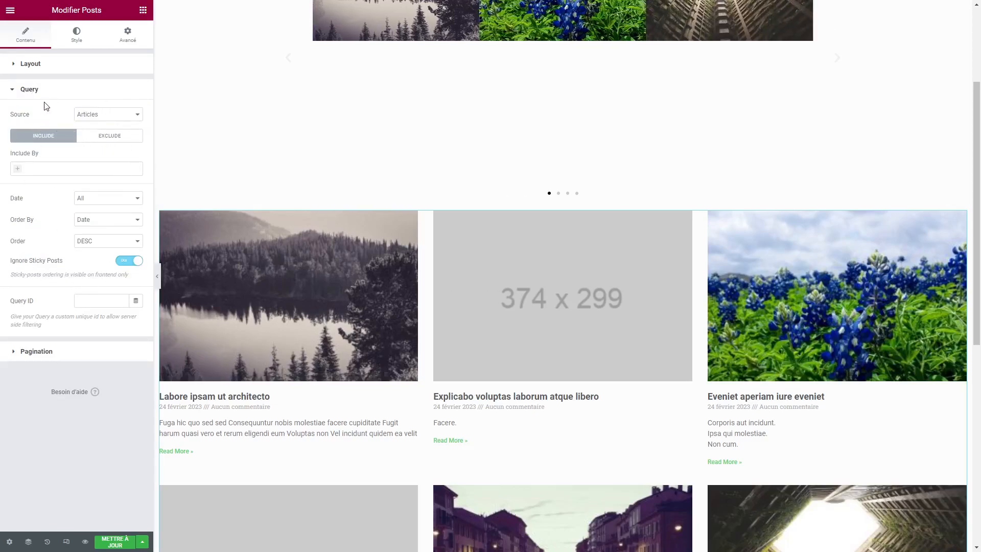
left_click(97, 300)
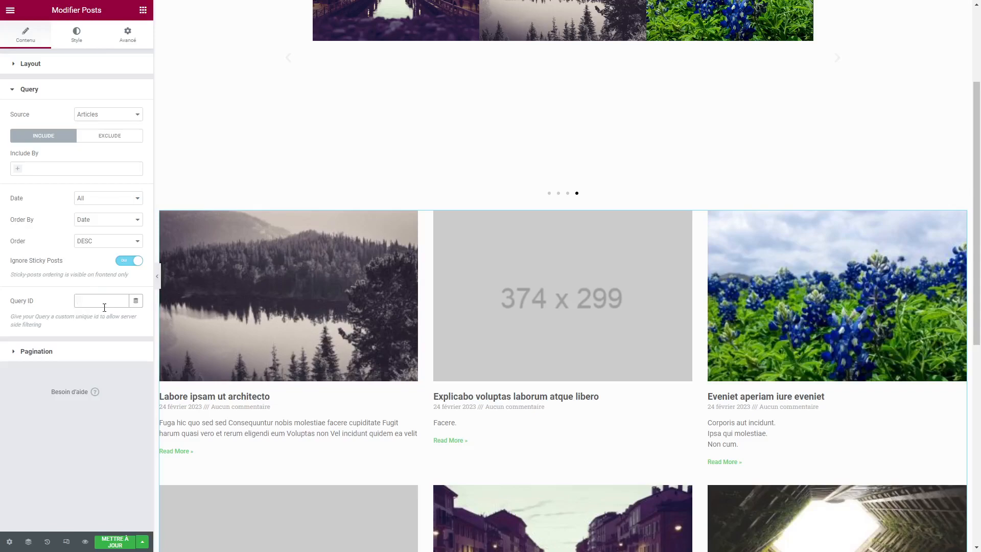
right_click(543, 284)
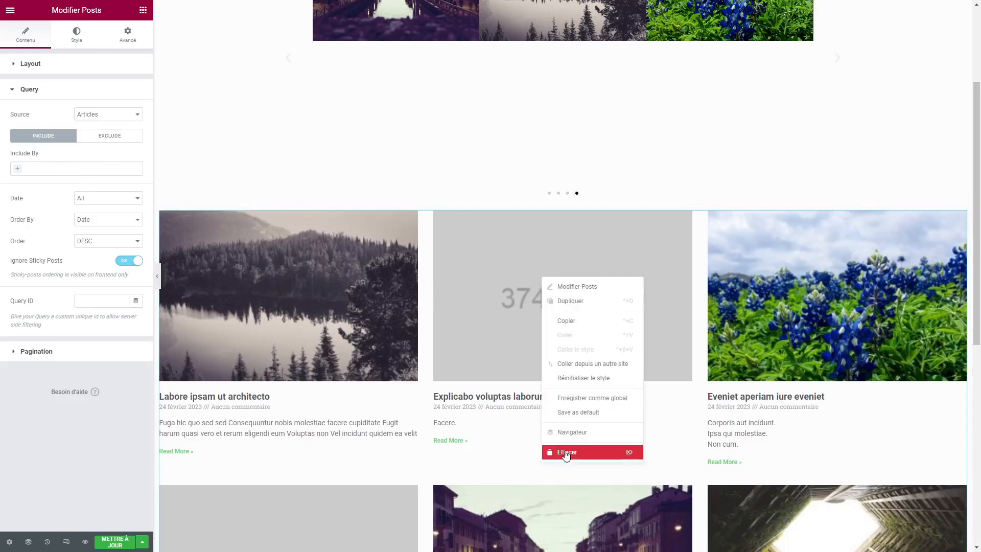
left_click(557, 457)
- Reopen the loop carousel's settings and review its query, autoplay and scrolling, and navigation arrow options
left_click(565, 347)
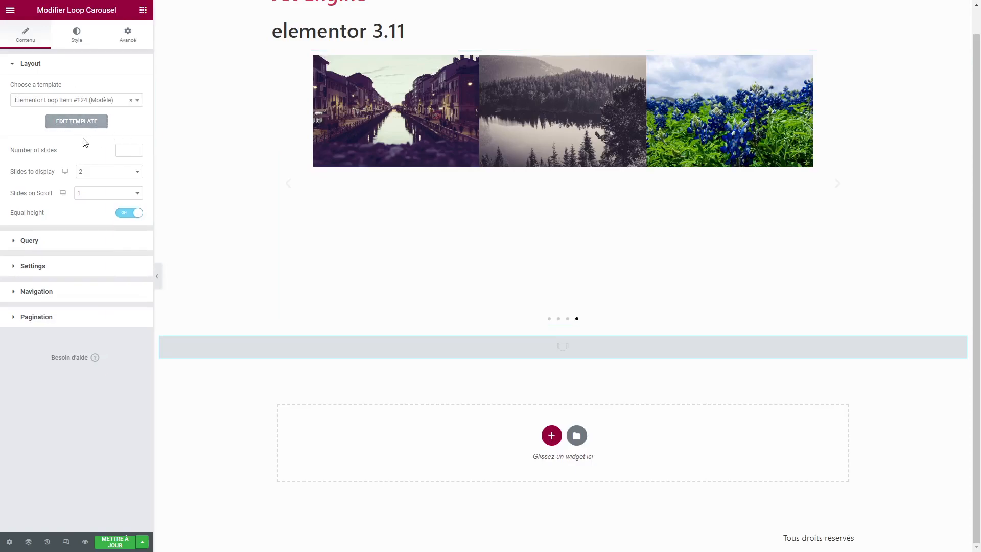
scroll(491, 253, "up", 1)
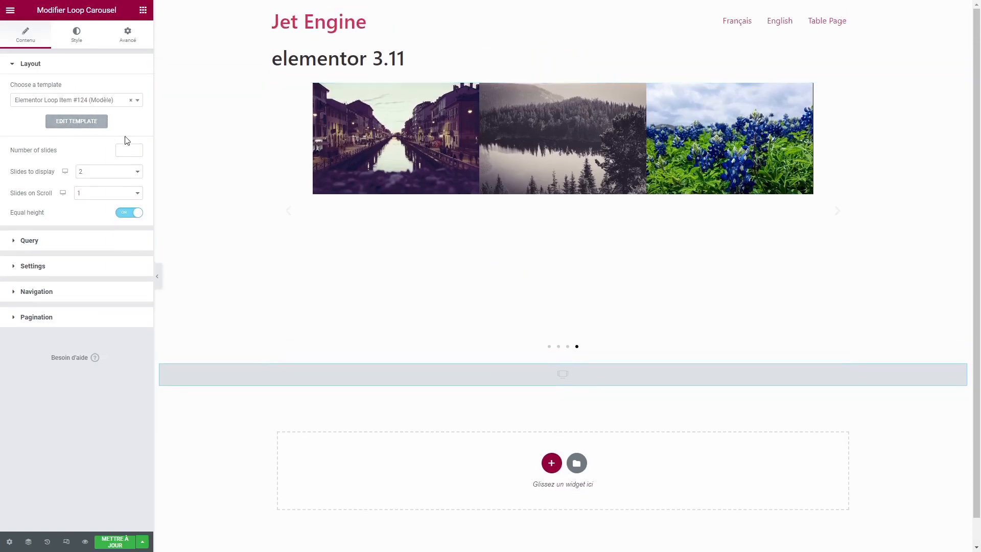
left_click(24, 241)
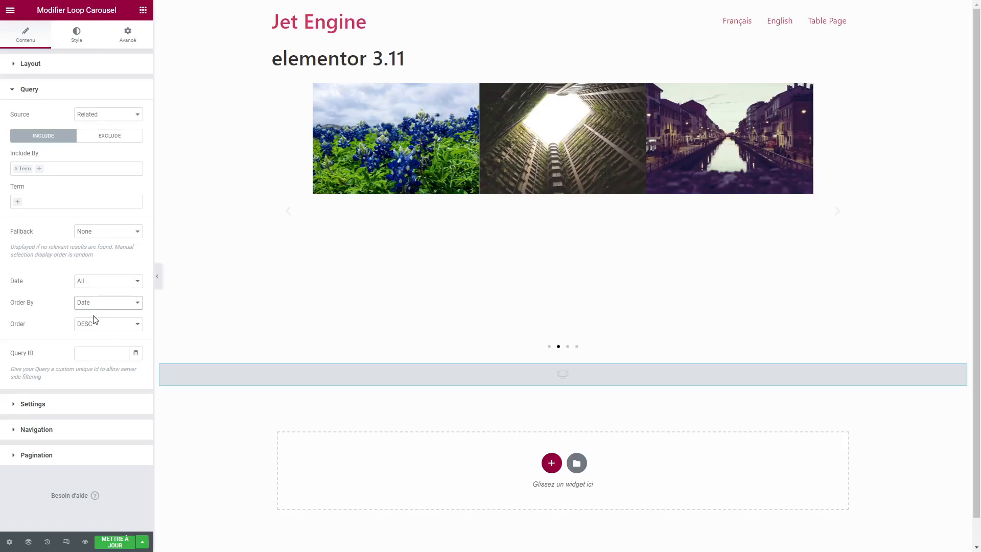
left_click(12, 93)
left_click(17, 118)
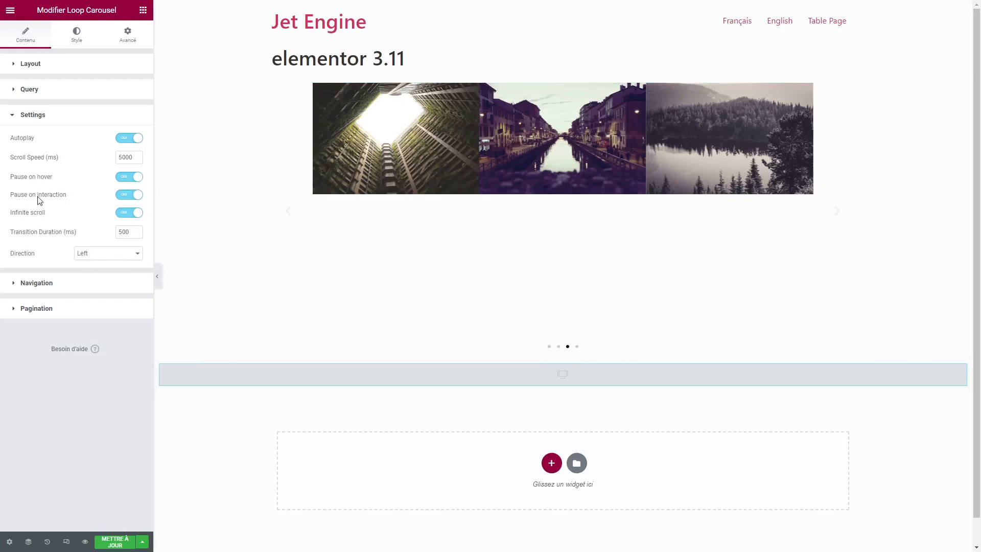
left_click(14, 122)
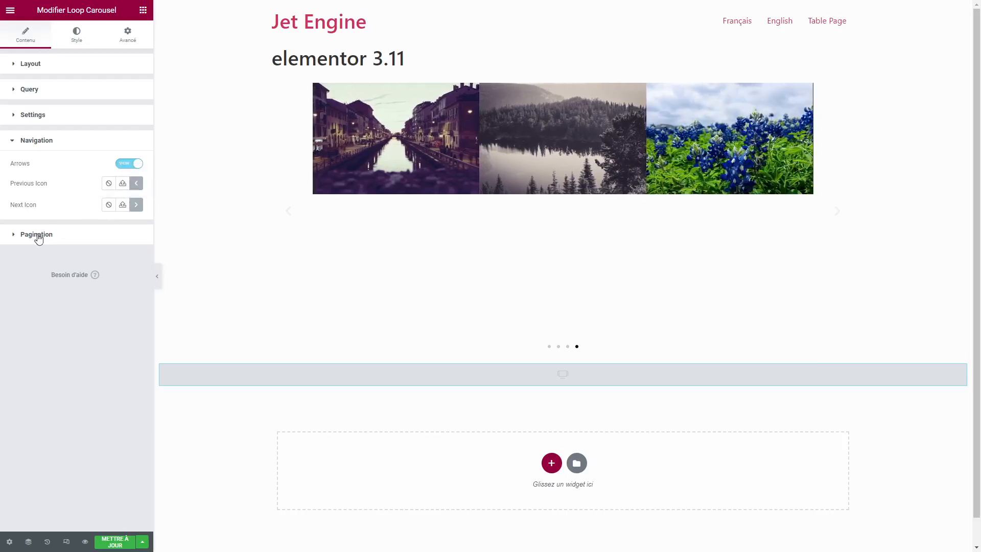
- Try the Fraction and Progress pagination types for the loop carousel and set its pagination to None
left_click(40, 234)
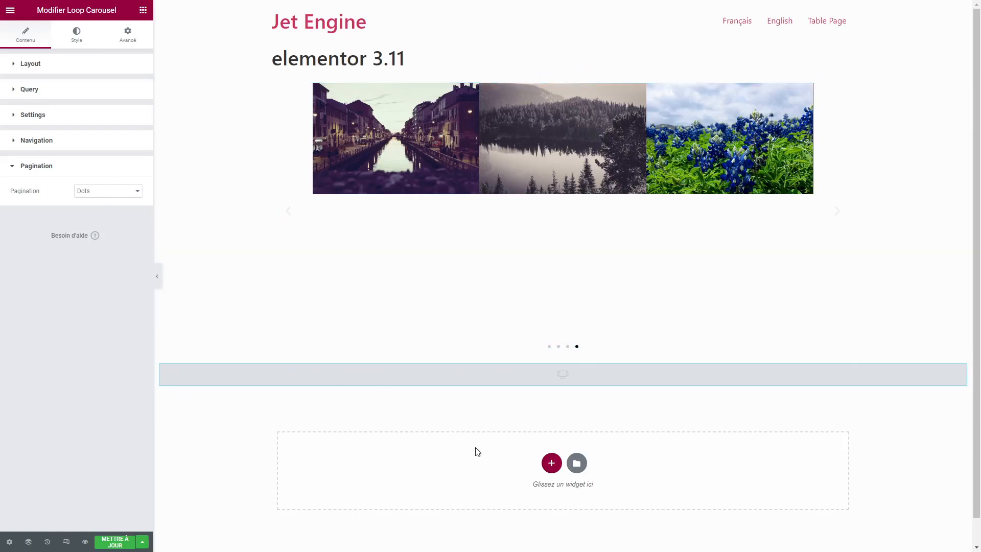
left_click(104, 218)
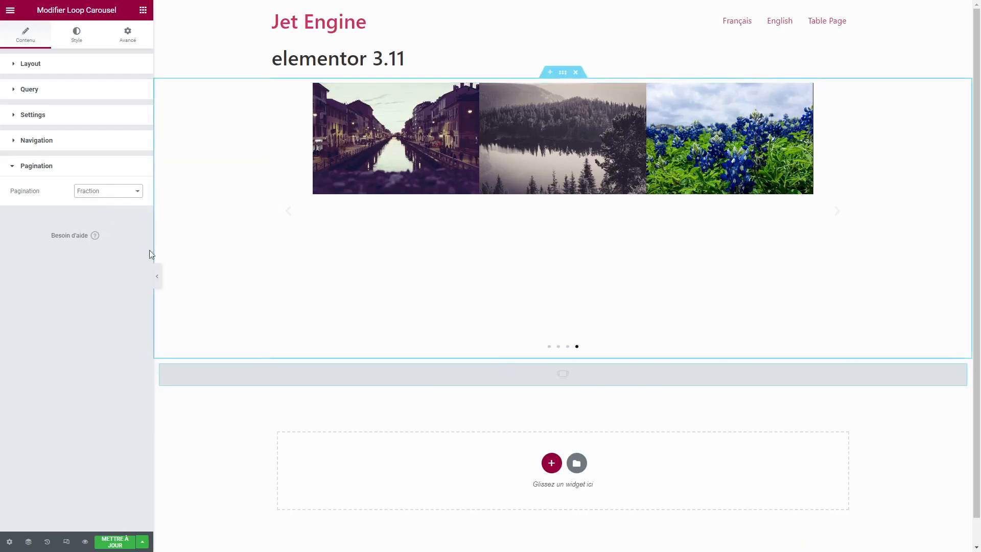
left_click(104, 224)
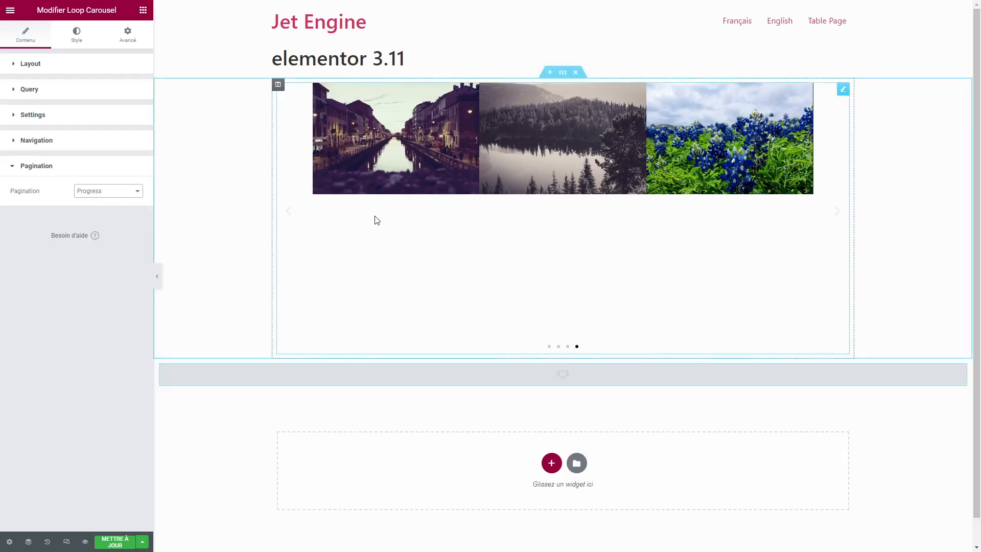
left_click(105, 202)
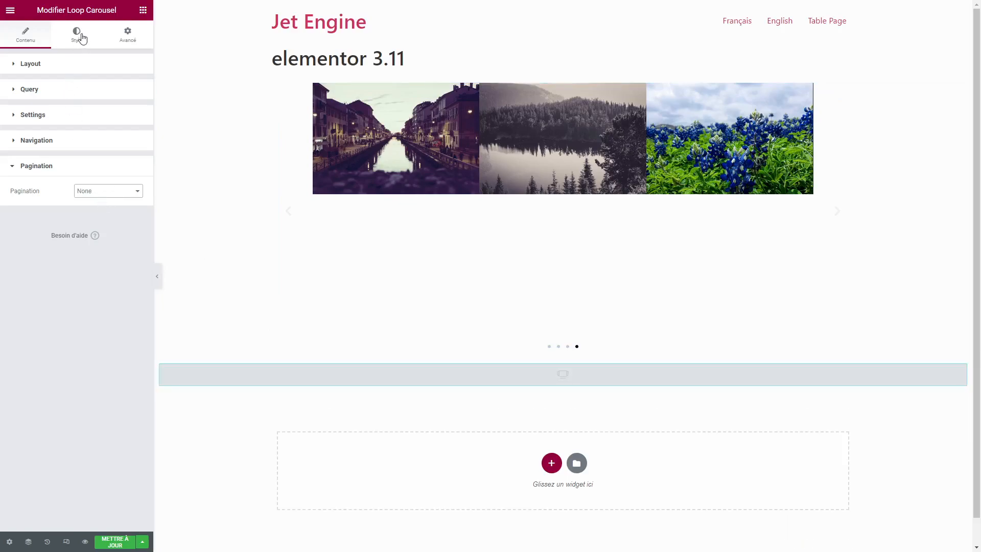
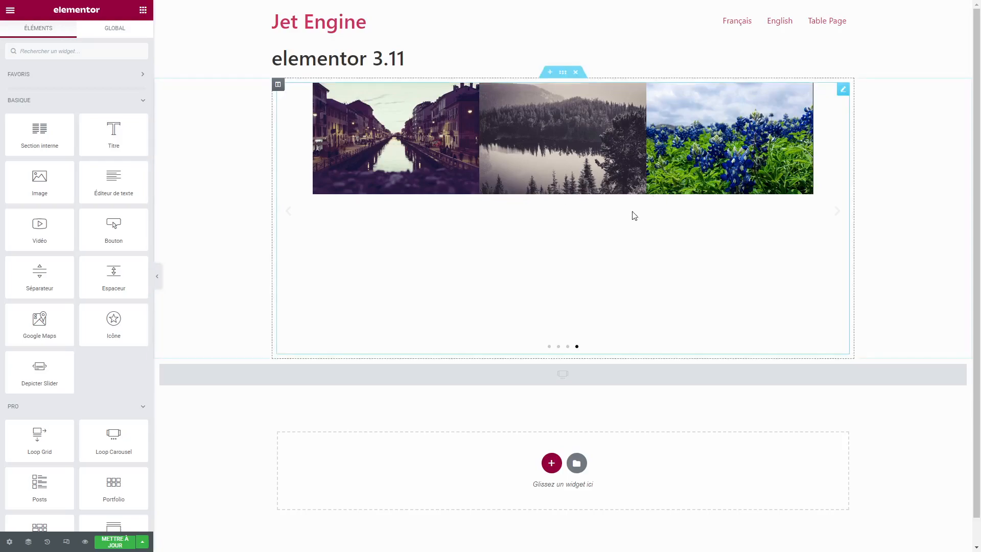
- View the copy and paste options offered for the empty widget area below the loop carousel and dismiss them
scroll(683, 373, "down", 1)
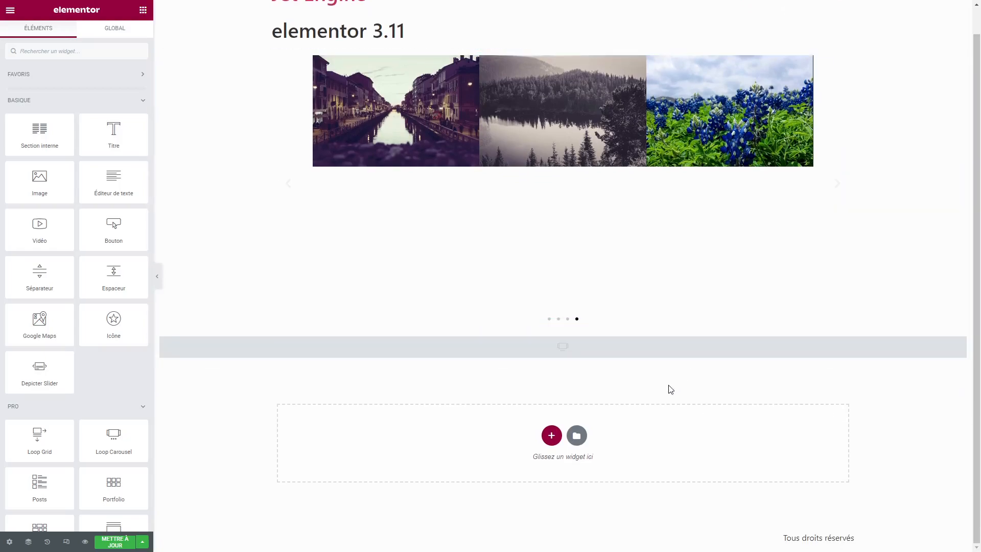
right_click(554, 437)
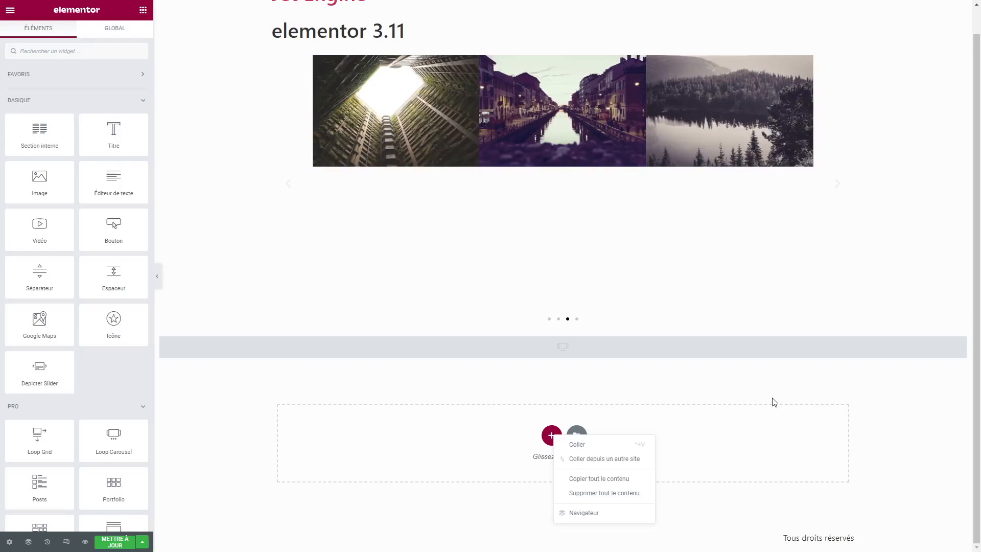
key("Escape")
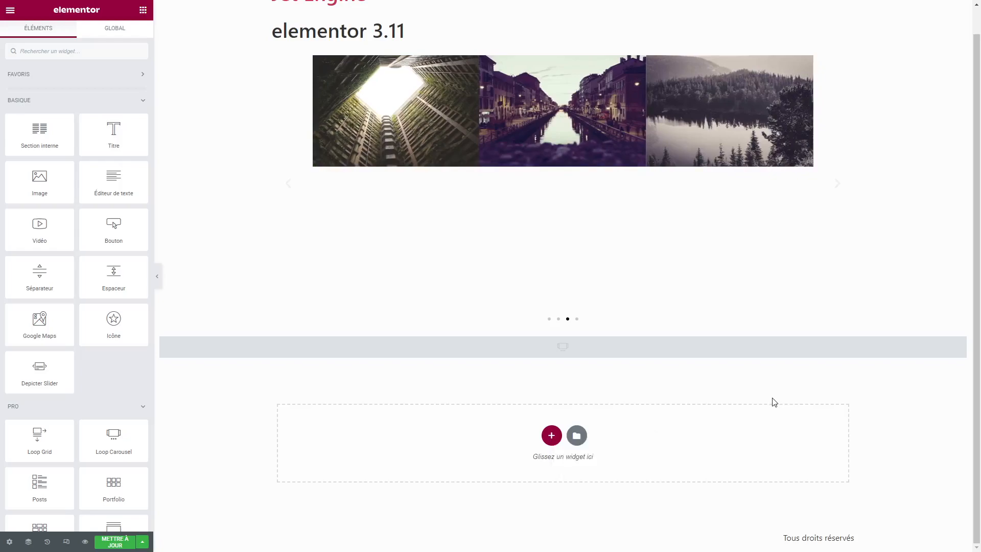
scroll(773, 403, "up", 1)
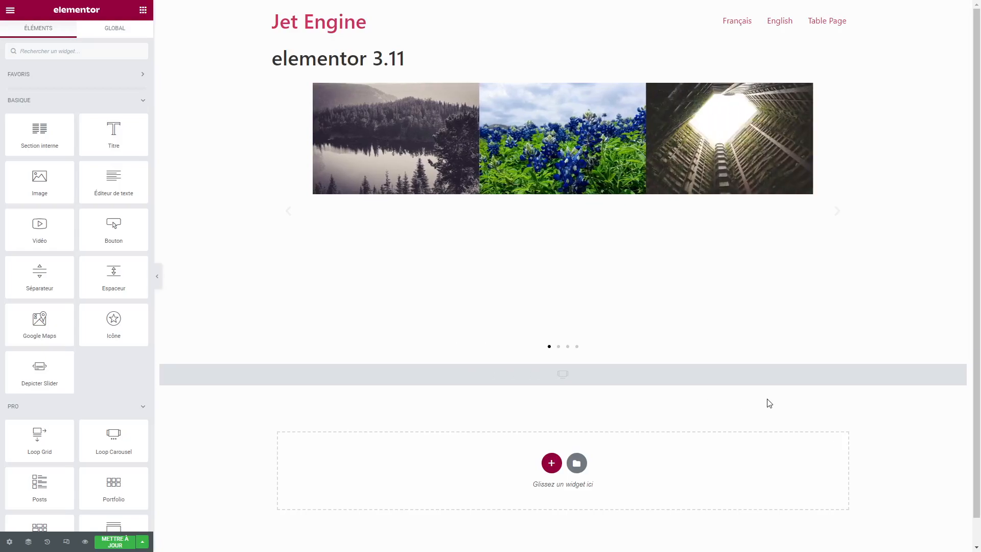
- Open the image carousel's settings and view its style options for navigation arrows and pagination
left_click(624, 142)
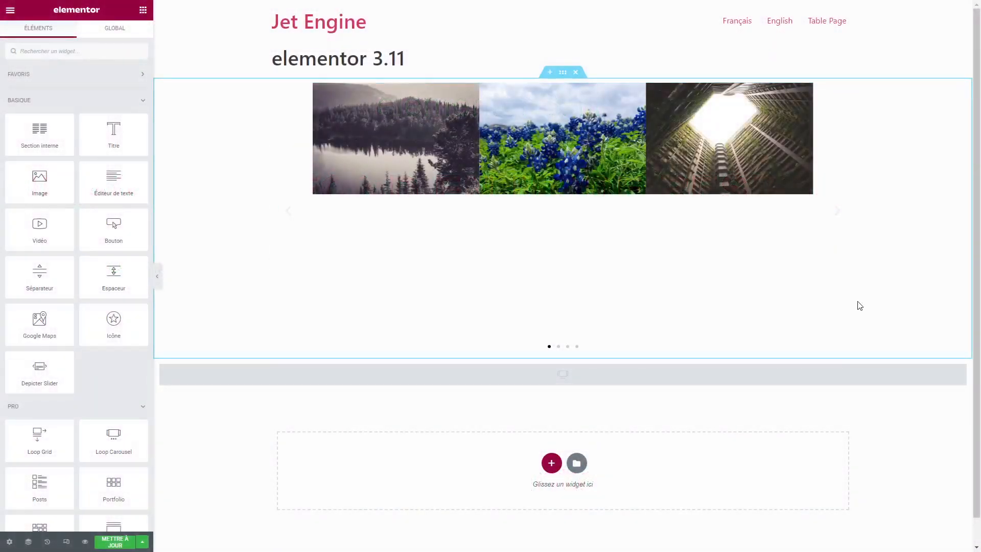
left_click(548, 133)
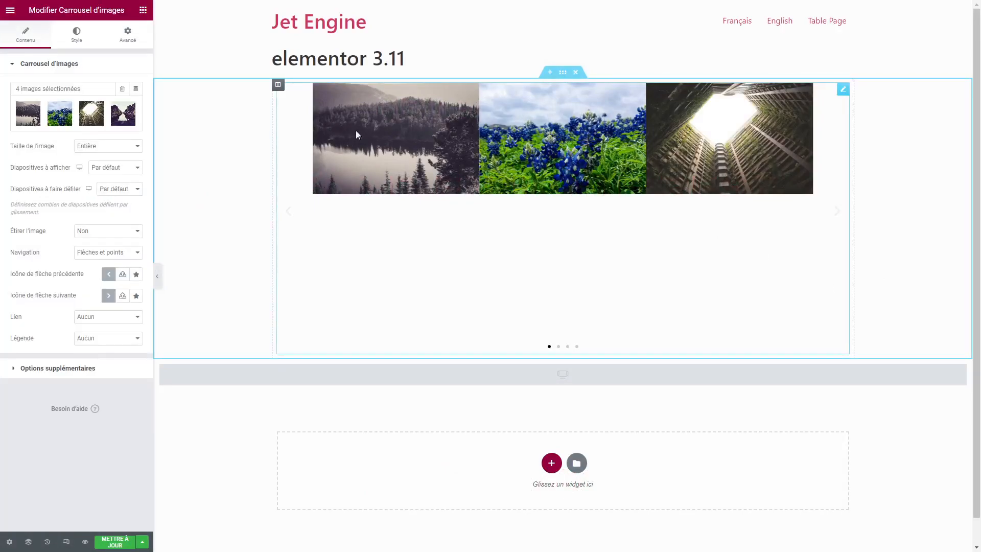
left_click(77, 36)
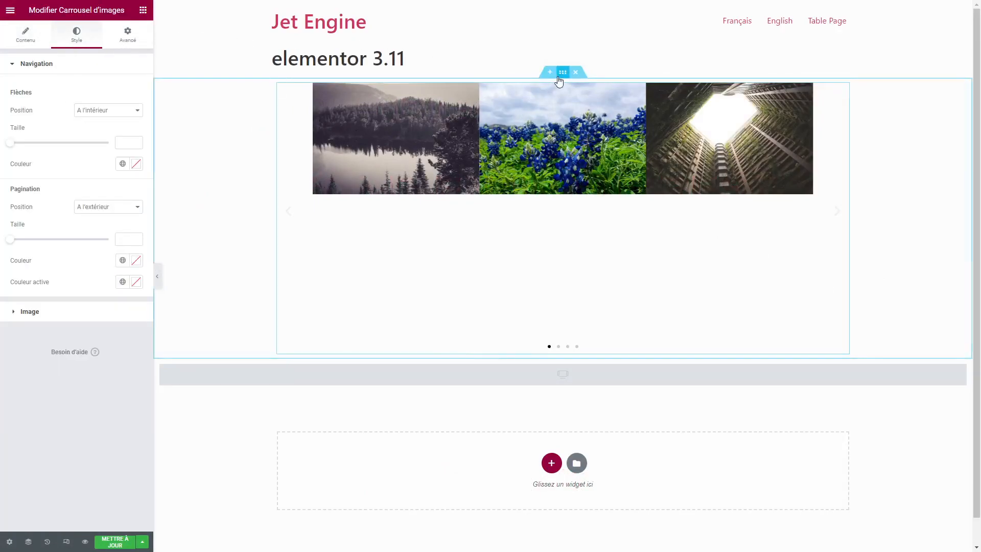
- Open the image carousel section's style settings, choose the classic background type and view the background image's device options
left_click(563, 72)
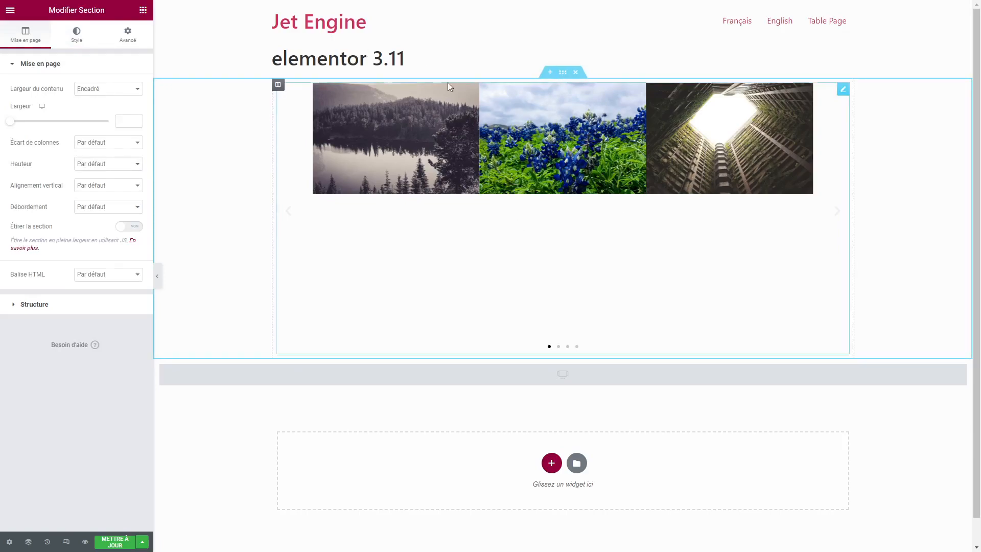
left_click(76, 37)
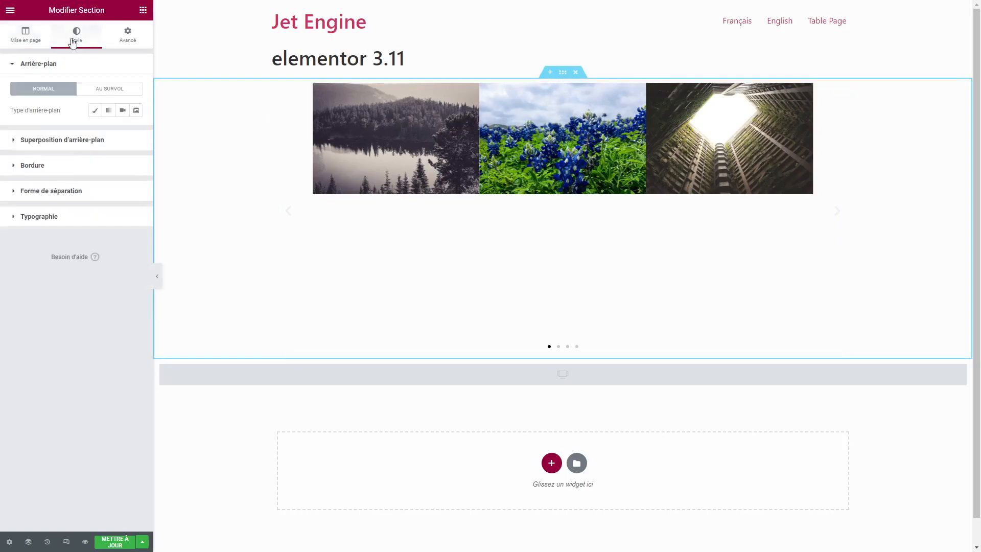
left_click(101, 114)
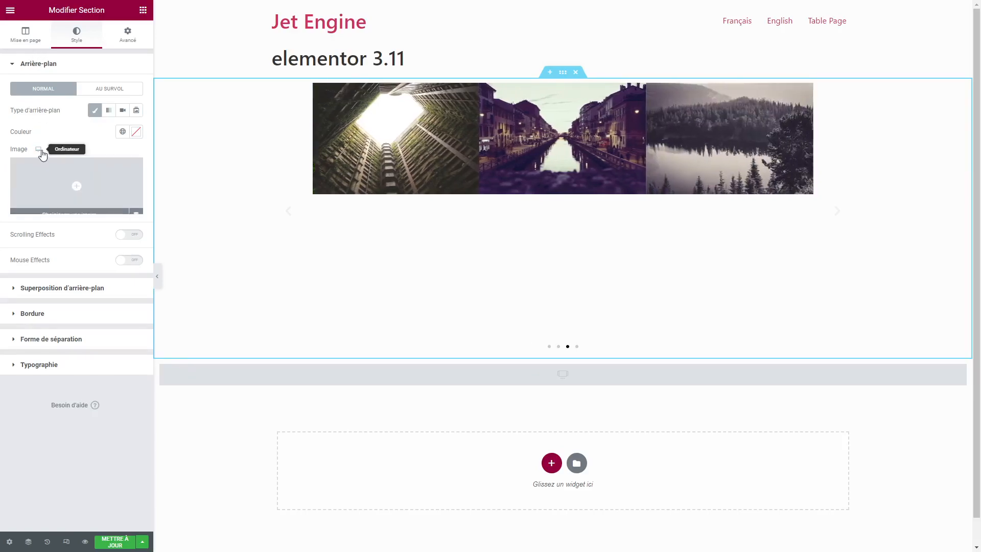
left_click(40, 154)
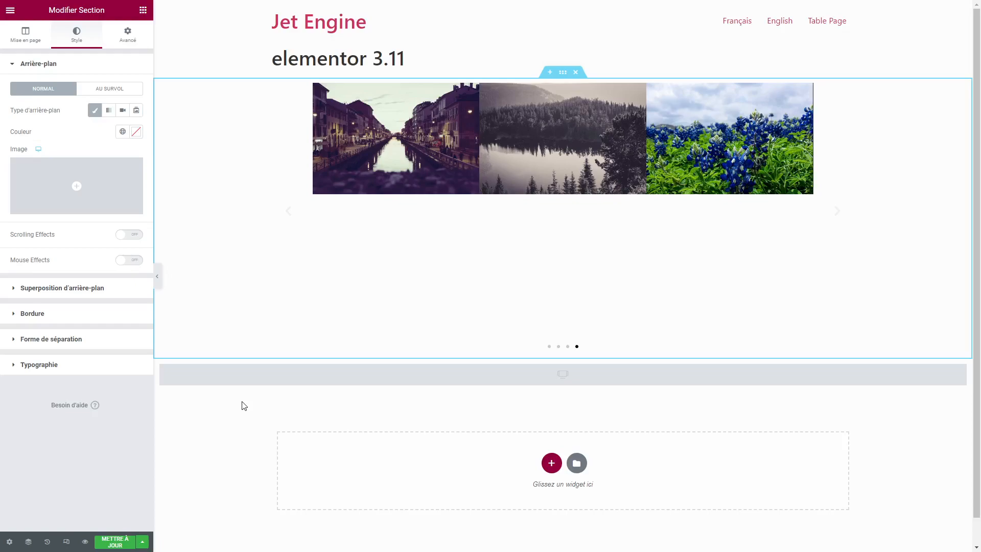
- Delete the image carousel section and the empty loop carousel section, and add a new single-column section
key("Delete")
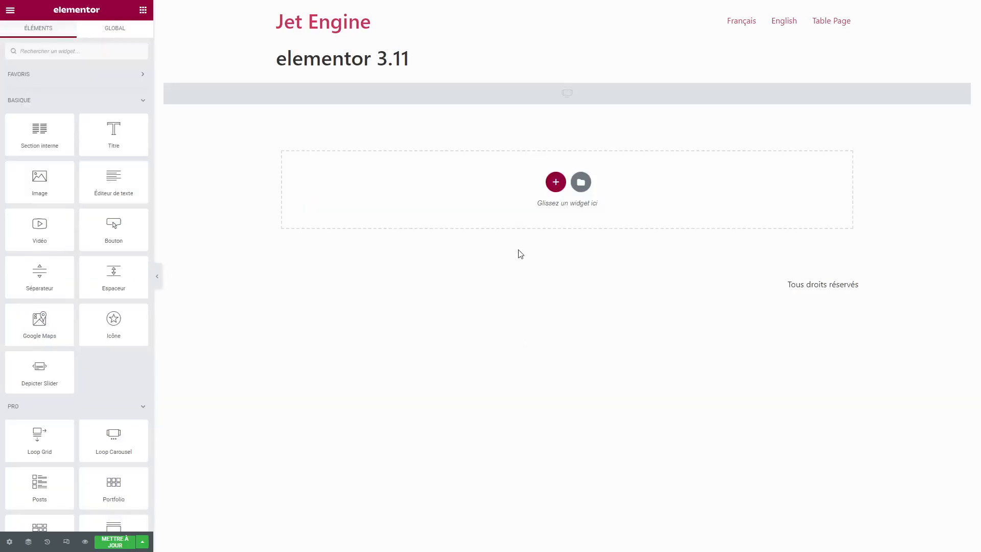
left_click(580, 75)
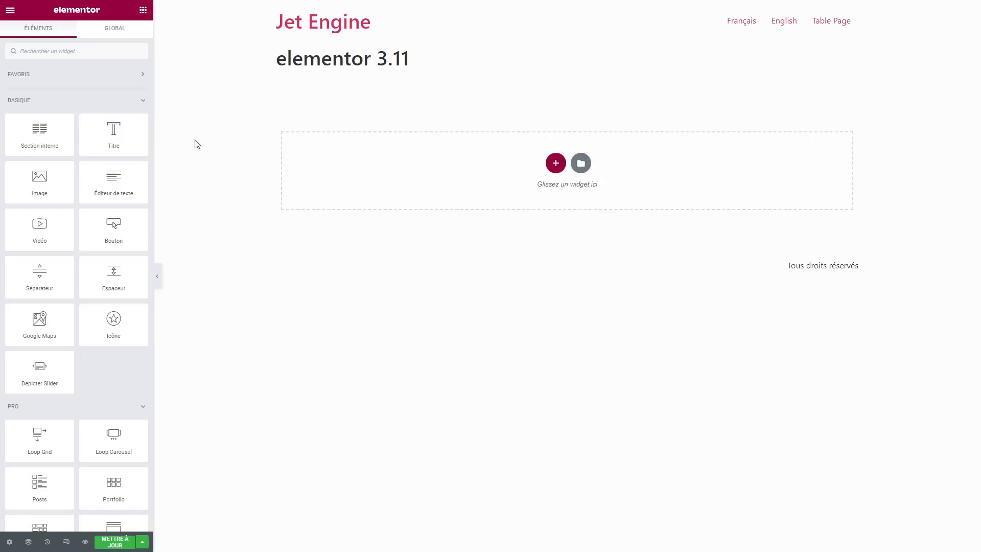
left_click(556, 162)
left_click(415, 189)
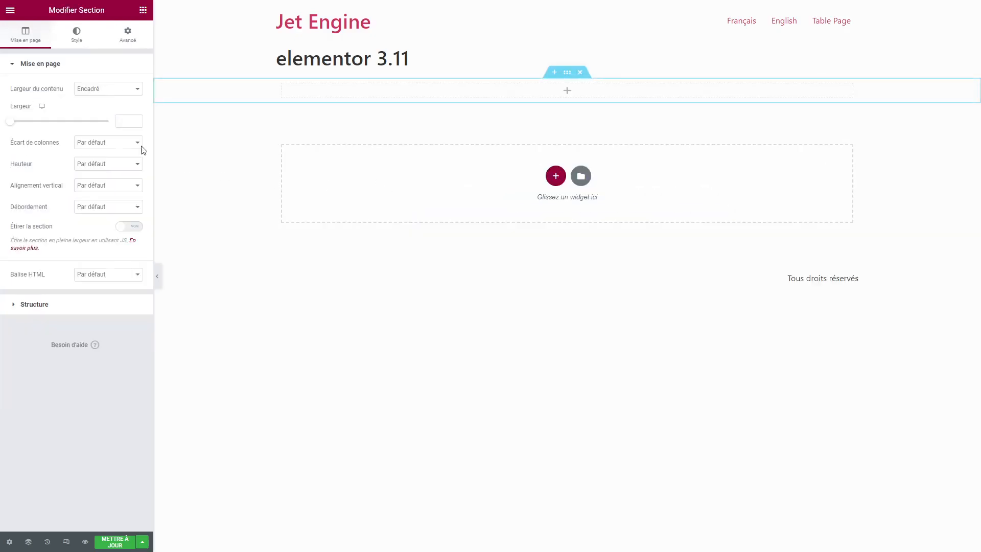
- Give the new section a minimum height of 564 px and set its column position to Etirée
left_click(118, 164)
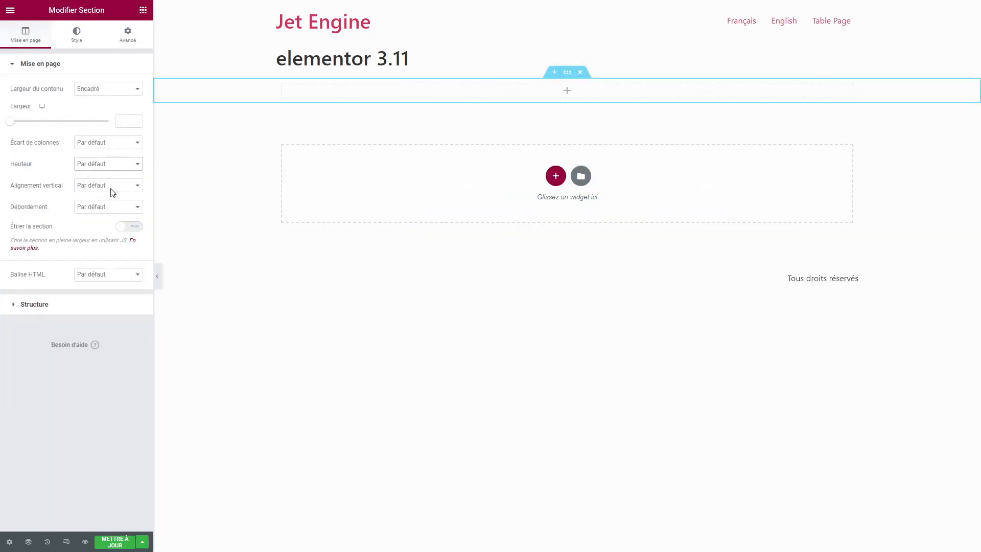
left_click(112, 192)
left_click_drag(37, 196, 47, 198)
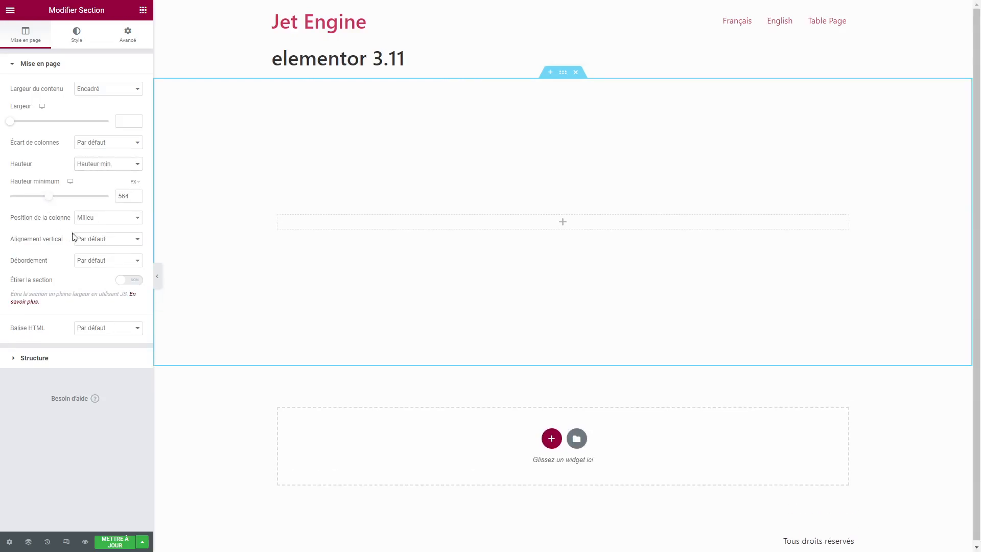
left_click(109, 219)
left_click(108, 228)
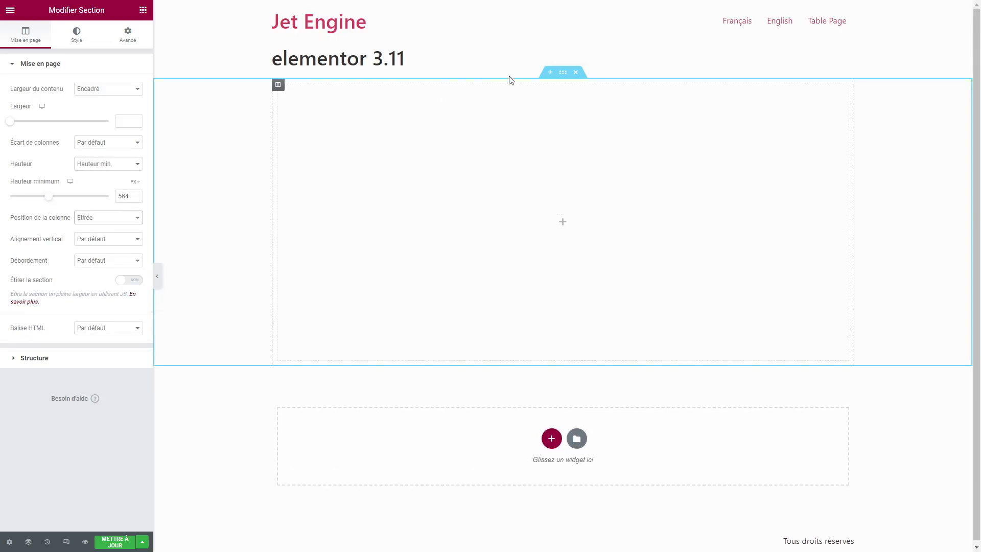
- Give the section a classic background with the forest lake image and set its display size to Couvrir
left_click(89, 40)
left_click(94, 110)
left_click(100, 174)
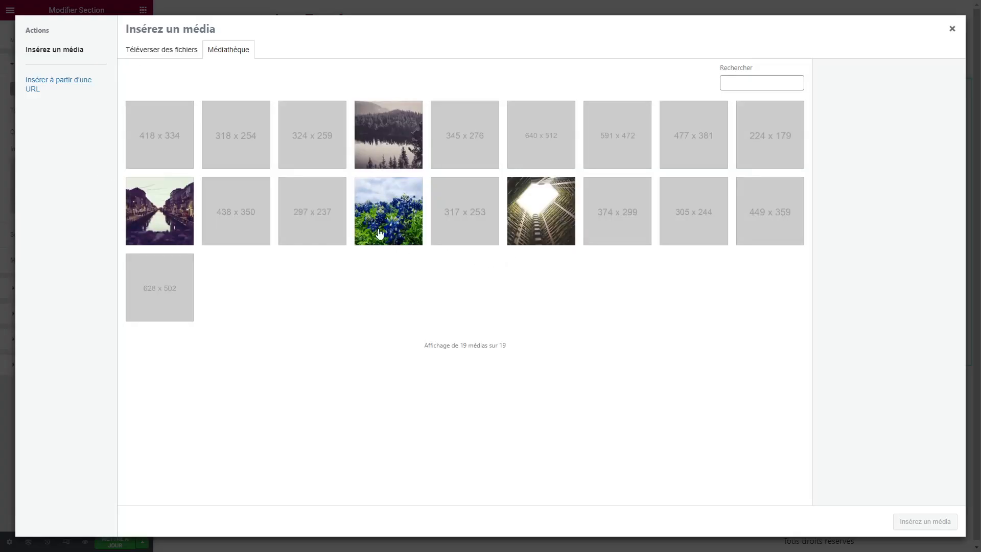
left_click(379, 141)
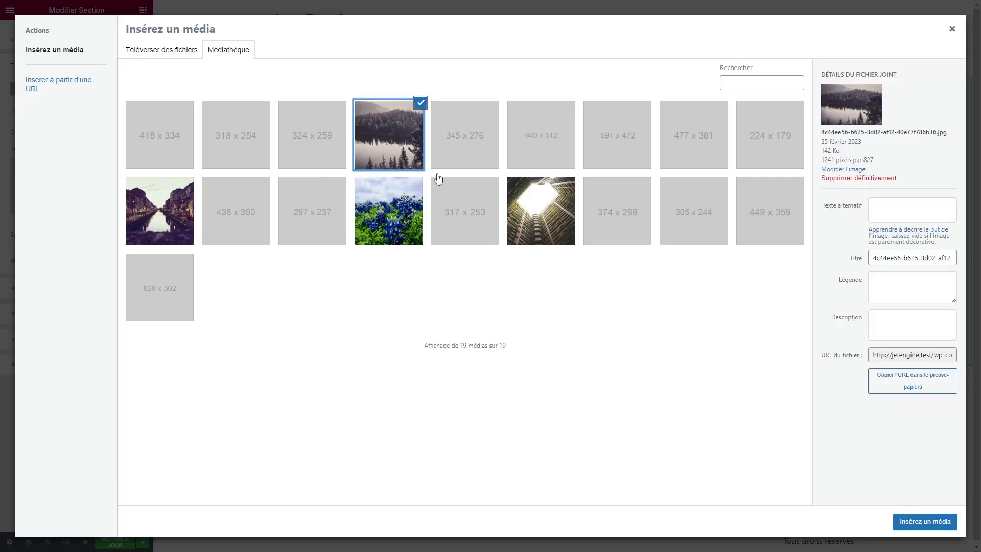
left_click(922, 522)
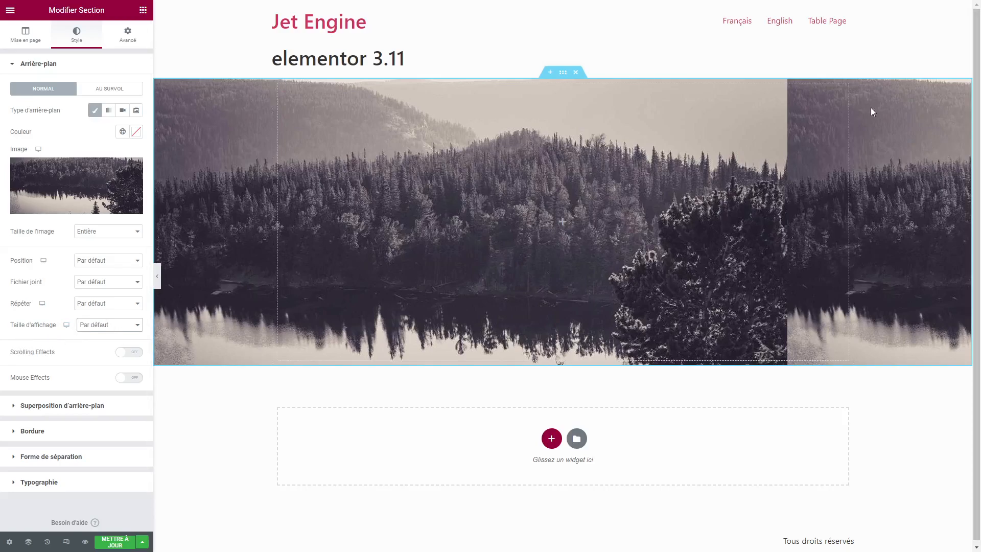
left_click(106, 358)
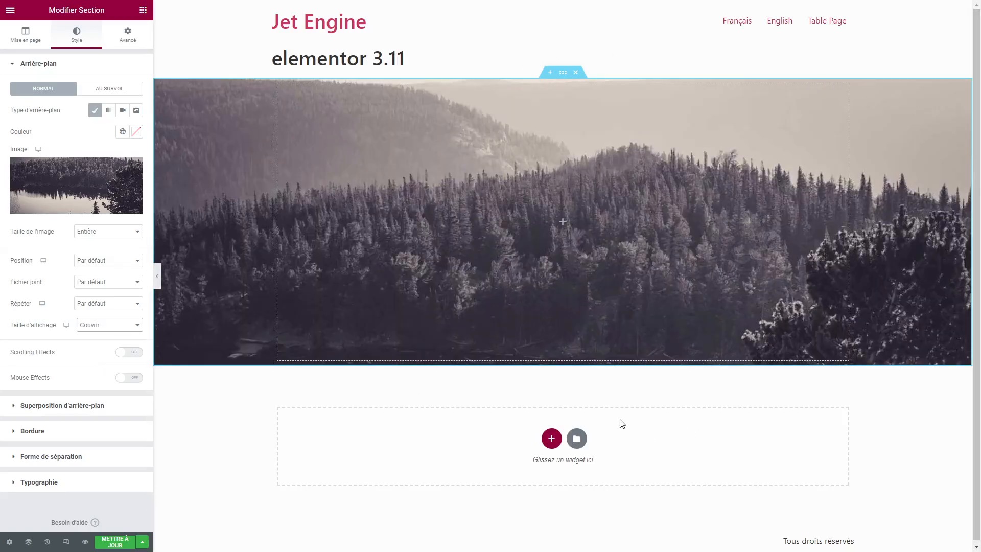
- For mobile, set the background image's display size to Contenir and its repeat to Non-répété
left_click(66, 324)
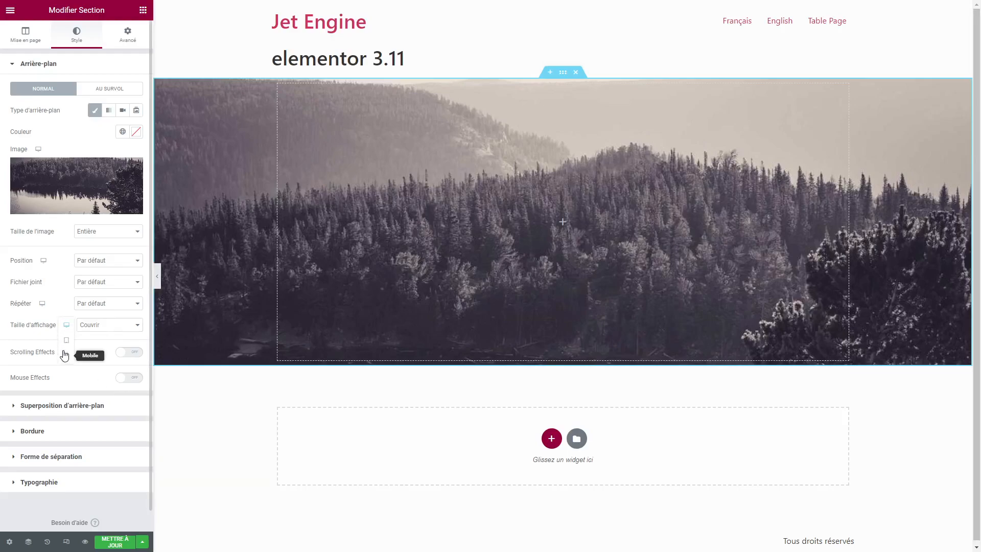
left_click(64, 355)
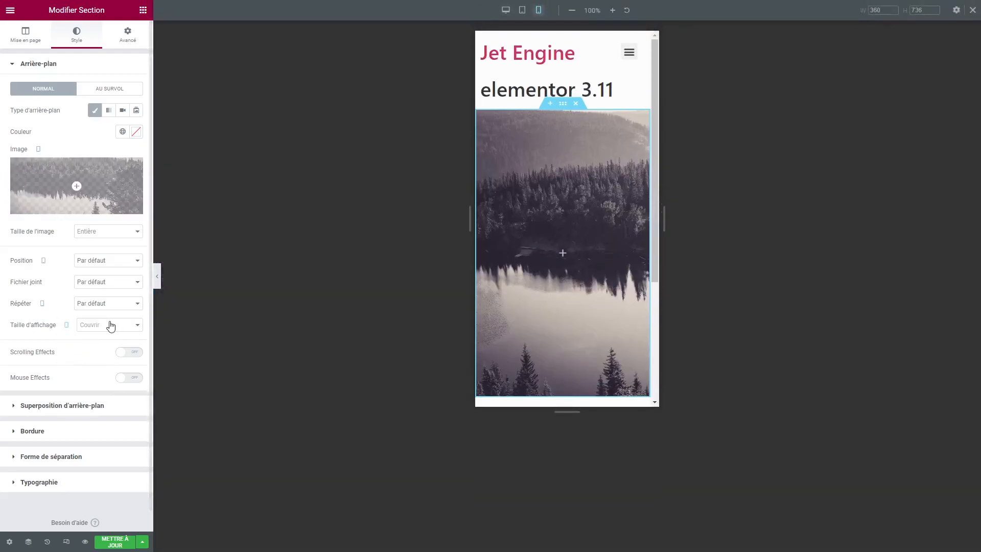
left_click(113, 363)
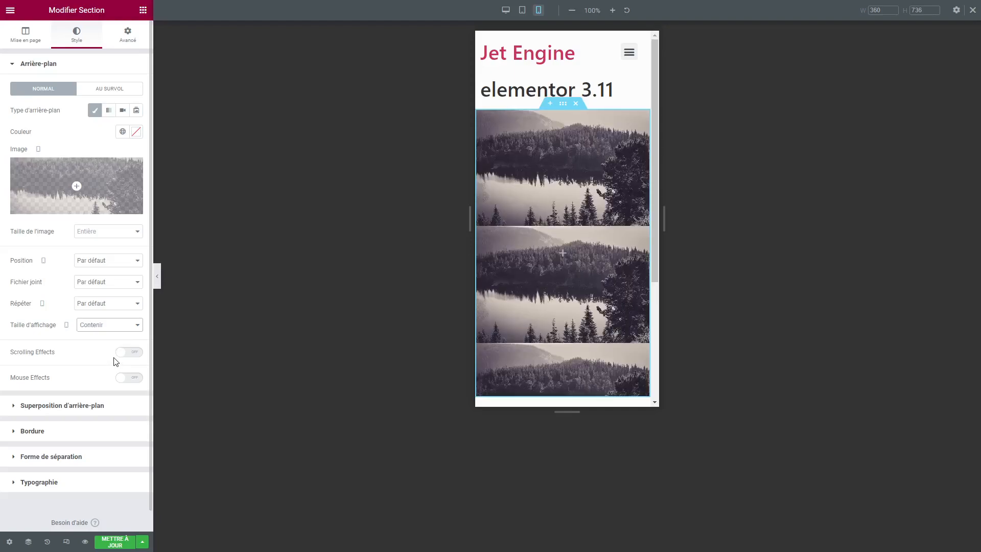
left_click(115, 304)
left_click(111, 326)
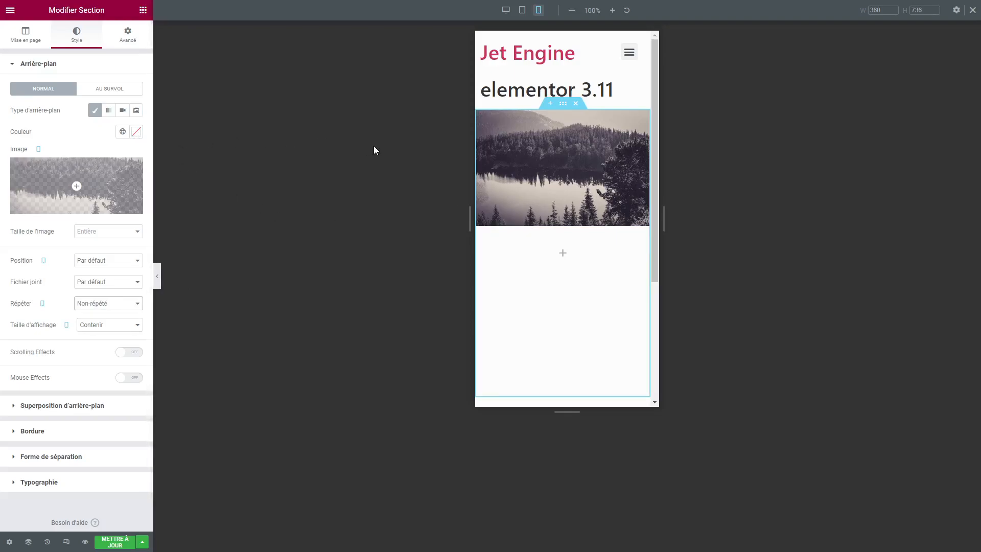
- Set the section's mobile minimum height to 229 px and compare the desktop, tablet and mobile previews
left_click(28, 41)
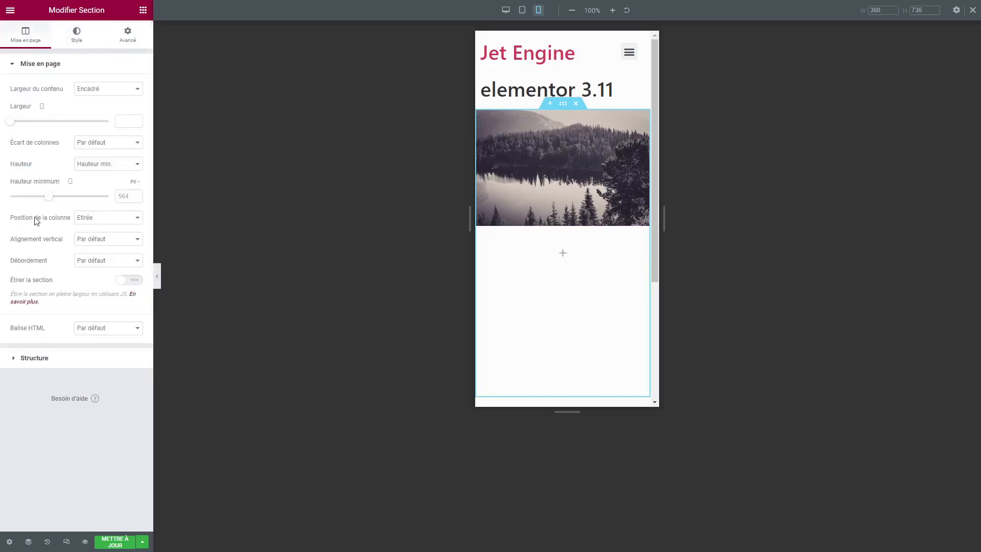
left_click_drag(49, 197, 26, 198)
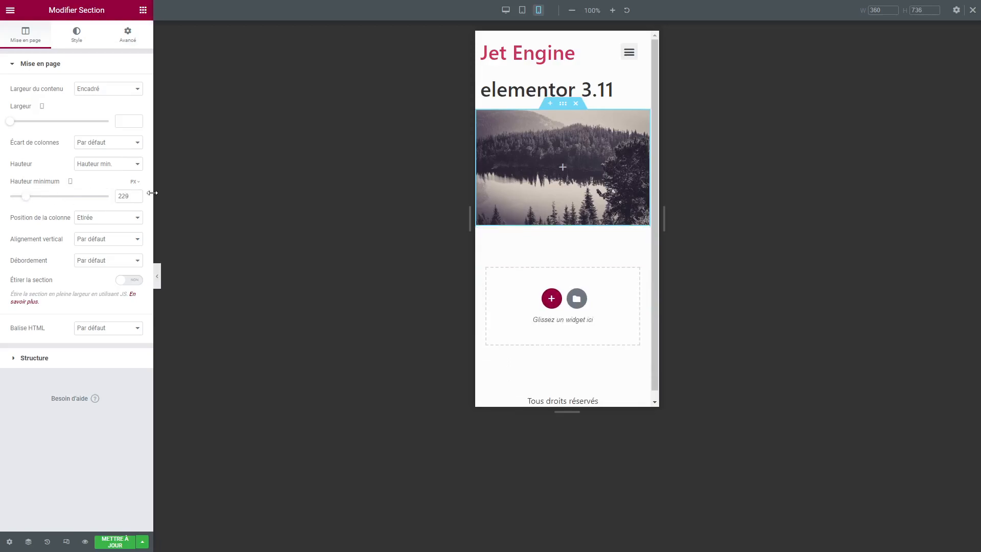
left_click(506, 9)
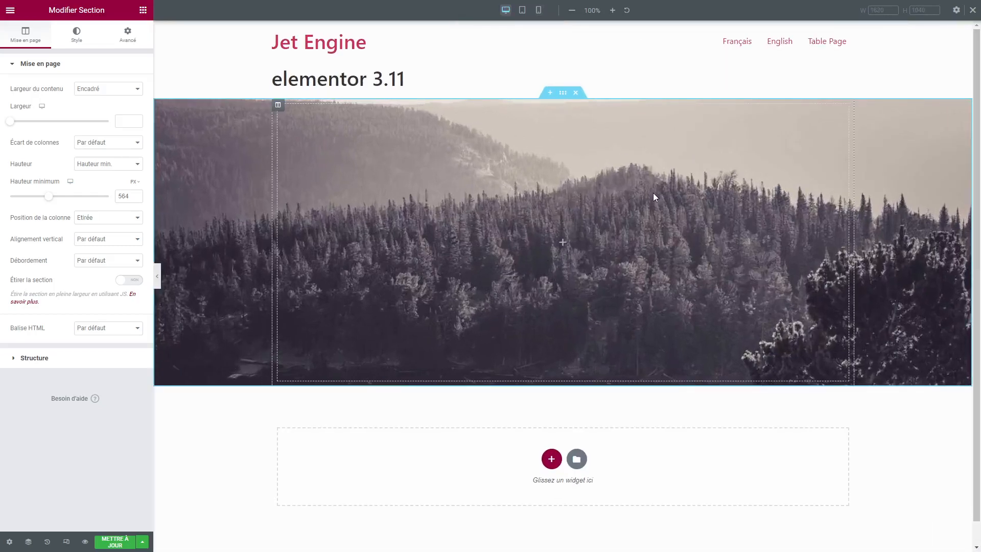
left_click(522, 10)
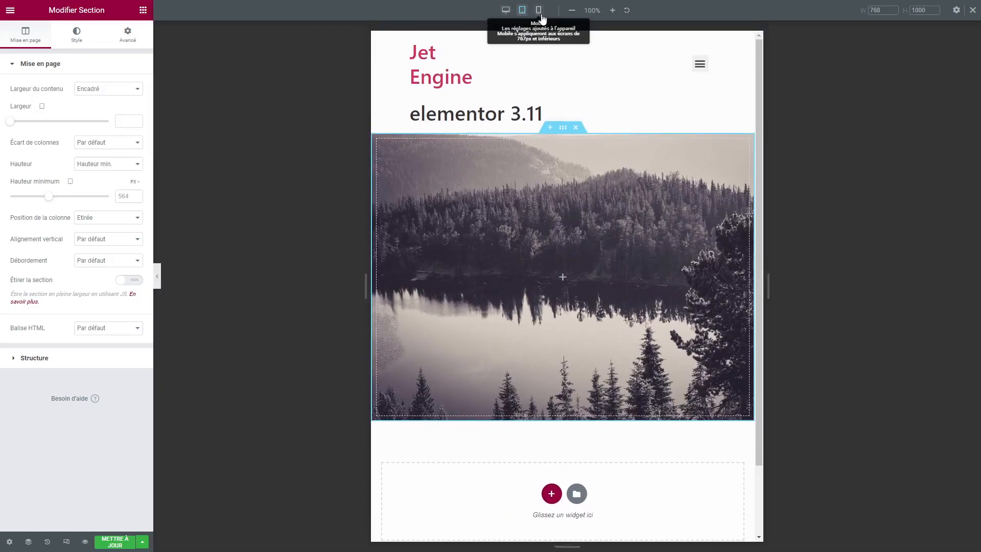
left_click(538, 12)
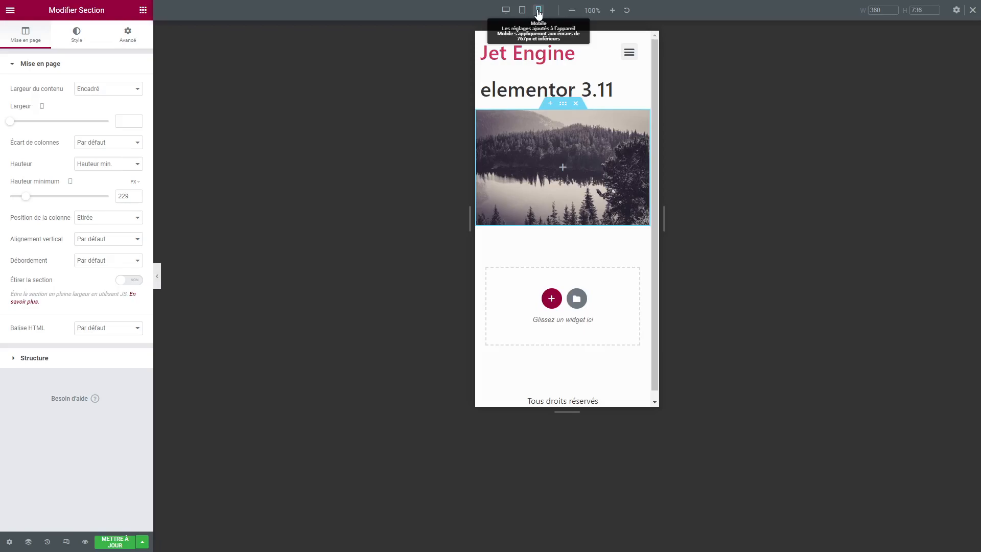
left_click(506, 10)
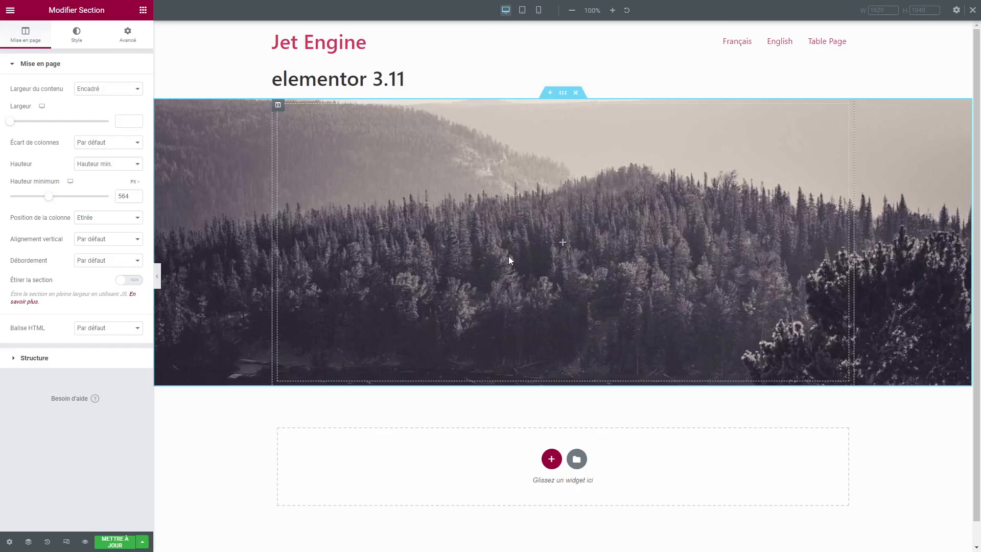
- Leave the page editor for the WordPress dashboard and open the Popups template list
left_click(77, 33)
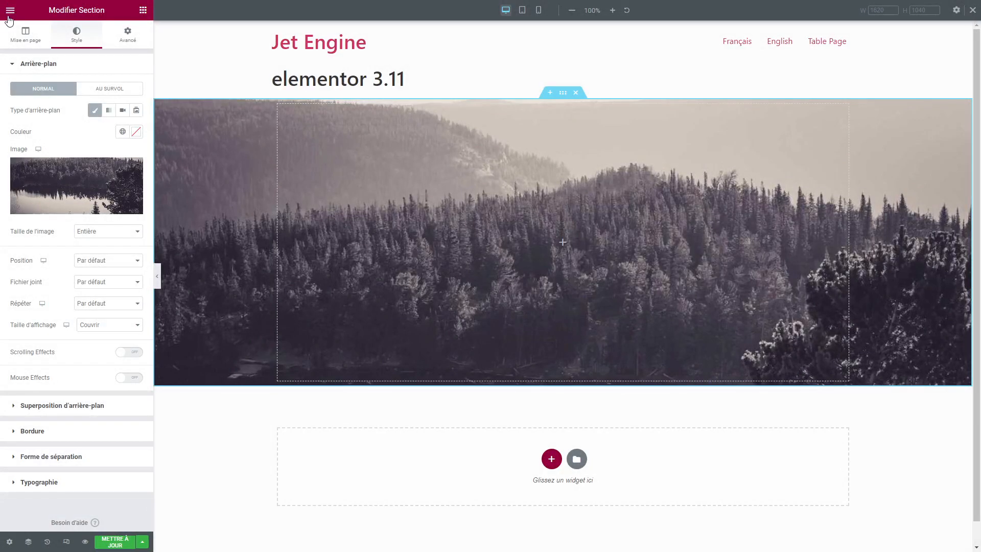
left_click(9, 9)
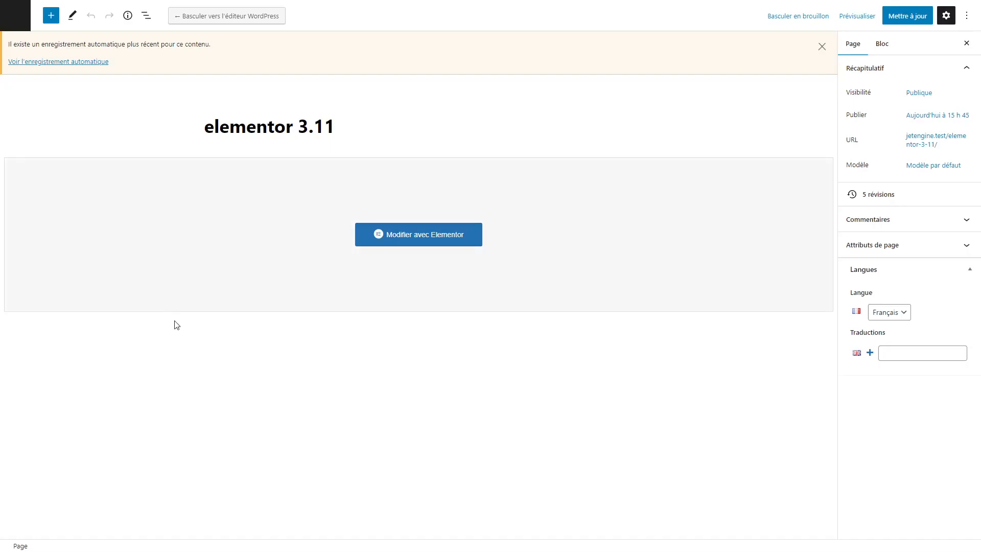
left_click(20, 21)
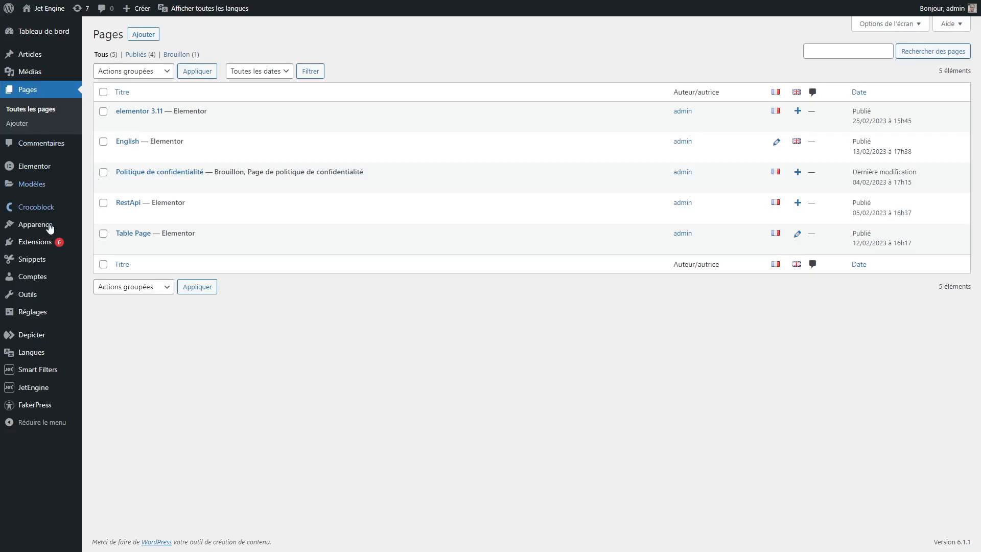
mouse_move(35, 185)
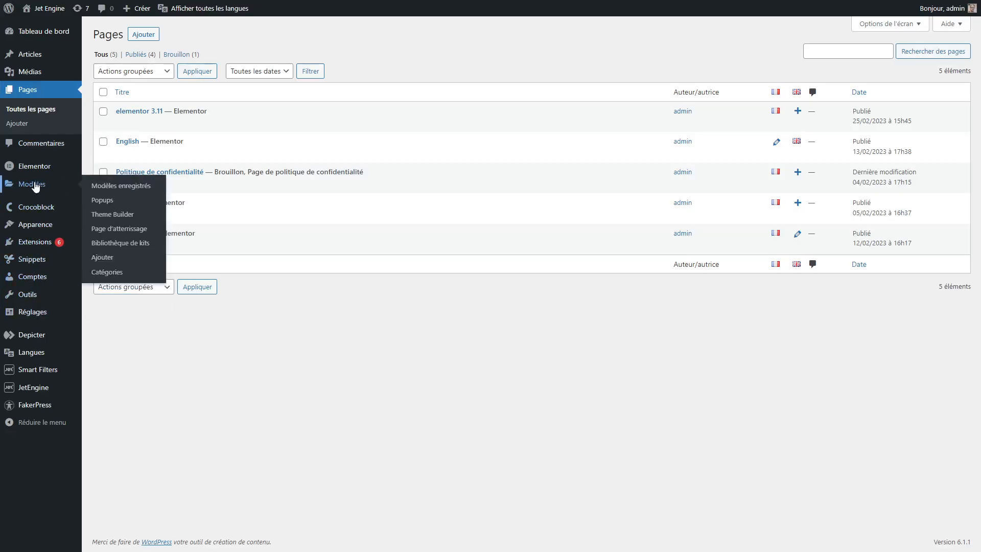
left_click(109, 206)
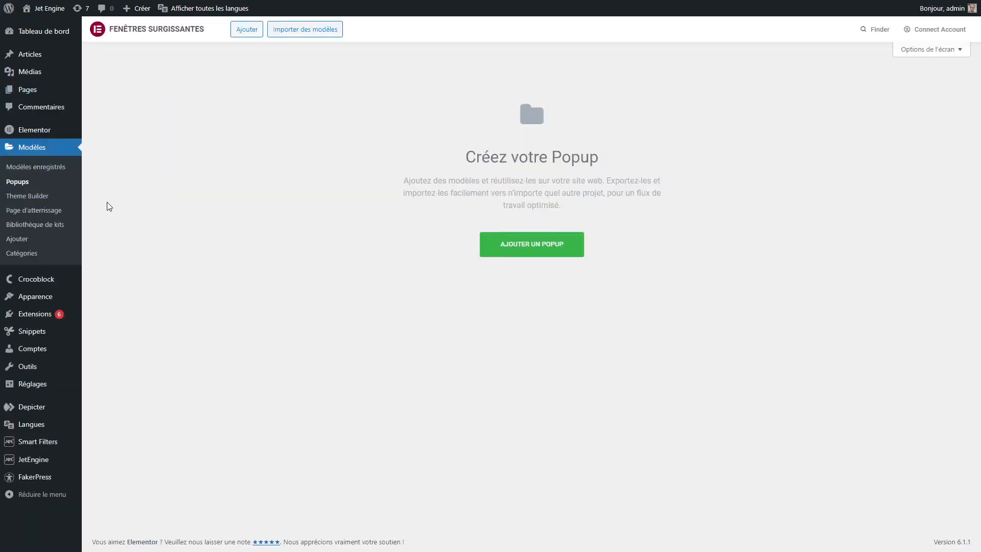
- Create a Popup template named "My Popup" and close the template library to start from a blank popup
left_click(526, 254)
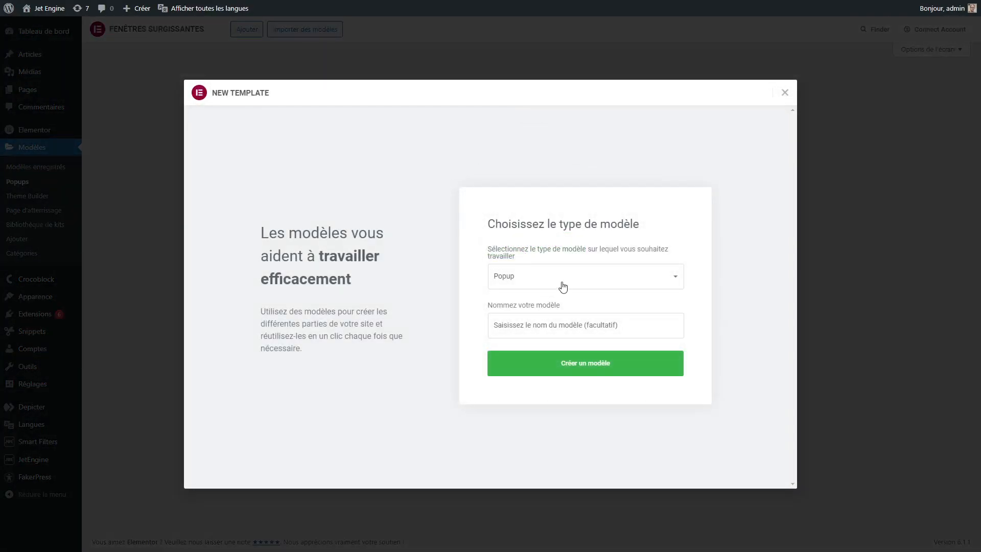
left_click(539, 328)
type("My Popup")
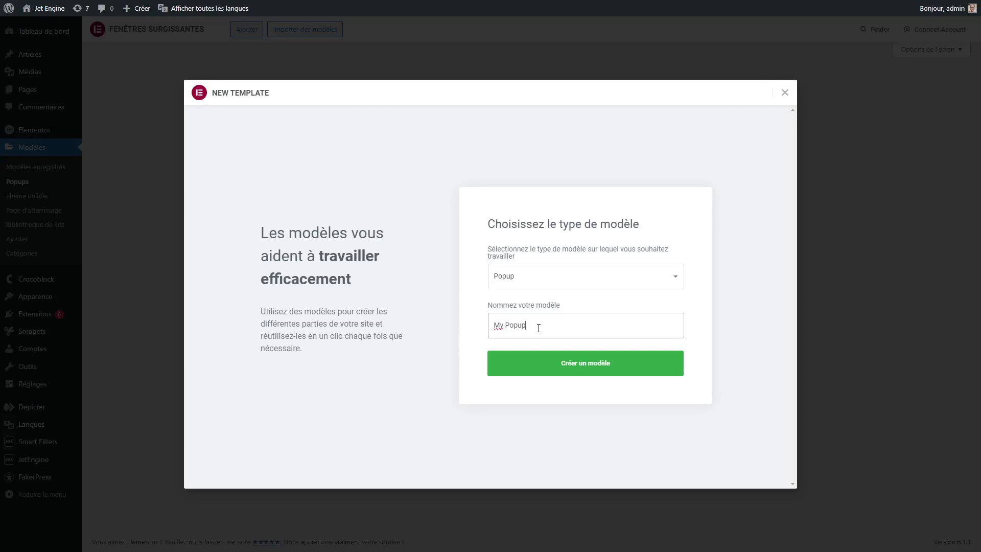
left_click(584, 373)
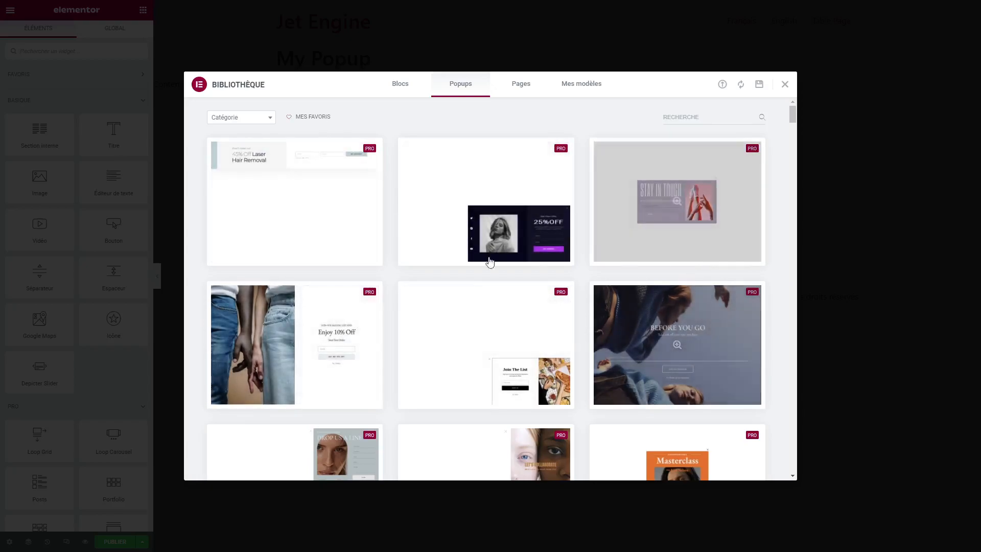
left_click(785, 85)
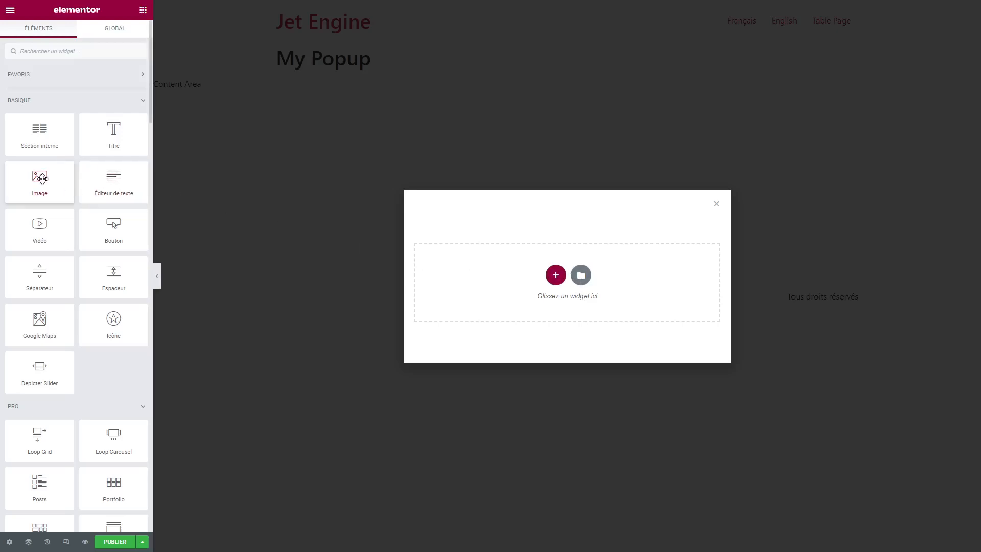
- Add an Image widget to the blank popup and insert the blue flower field photo from the media library
left_click_drag(41, 178, 554, 279)
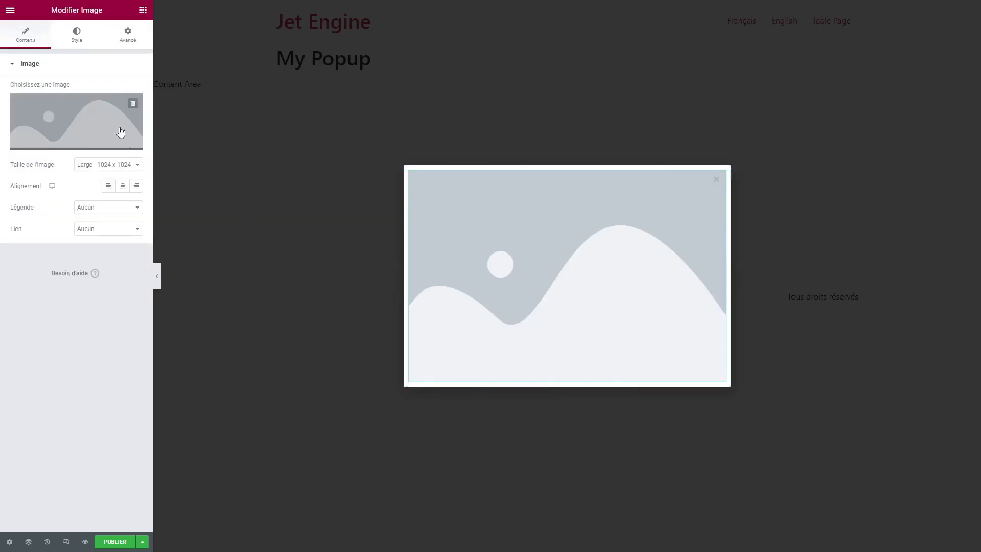
left_click(121, 133)
left_click(391, 211)
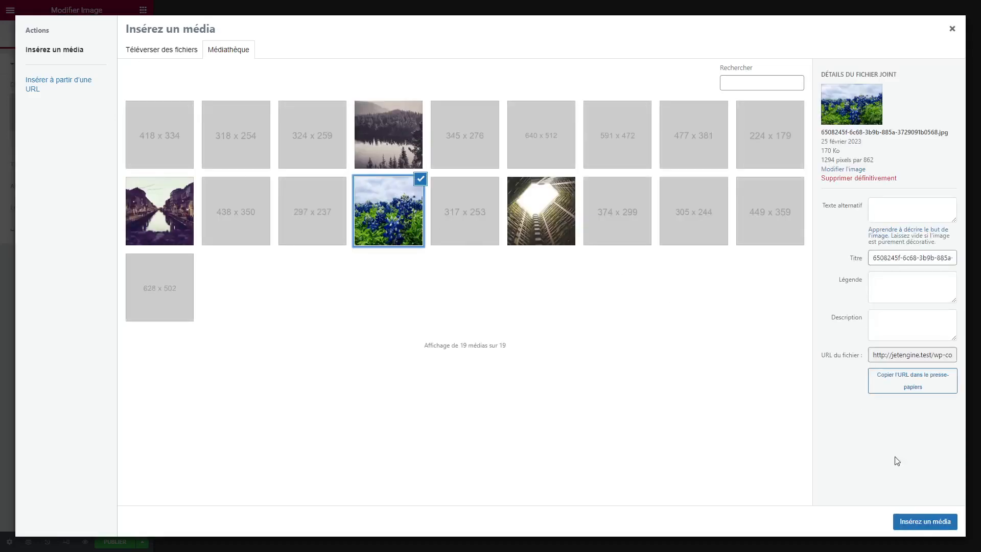
left_click(923, 522)
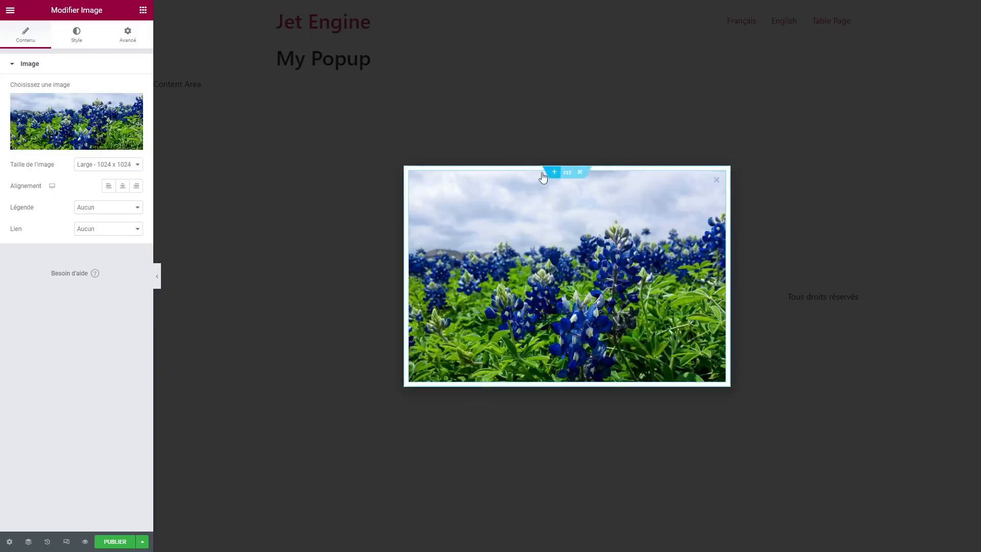
- In the popup's publish settings, add an Include condition for Entire Site and enable the On Scroll trigger
left_click(114, 543)
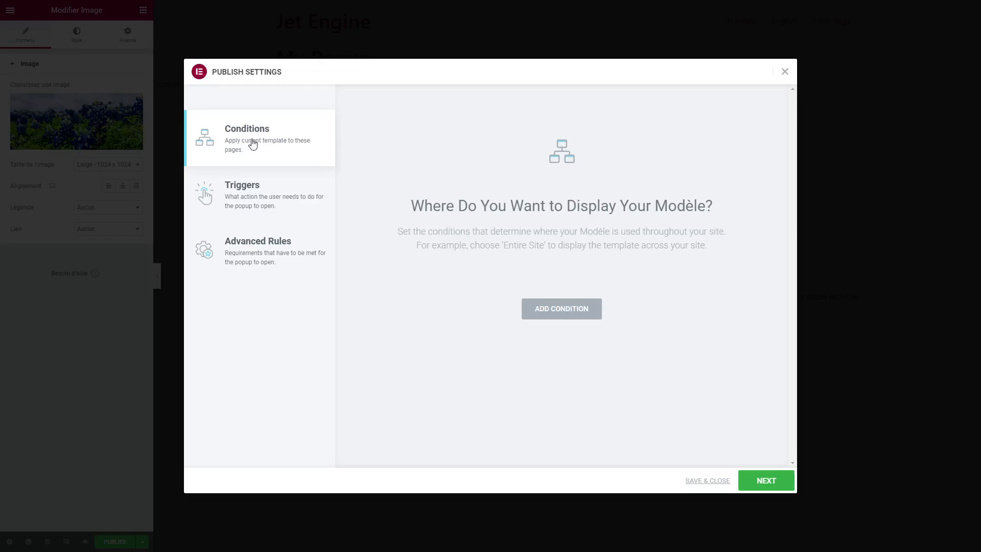
left_click(562, 309)
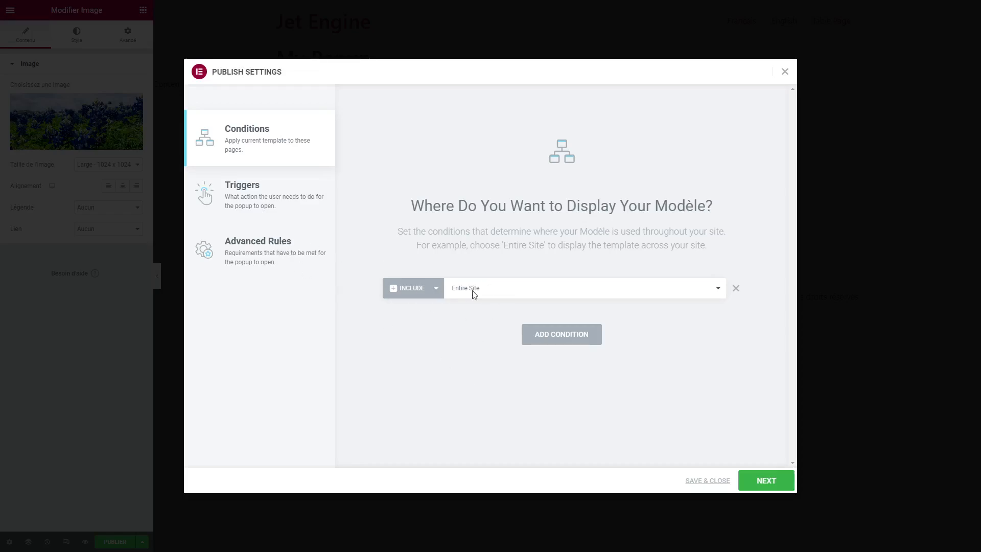
left_click(260, 200)
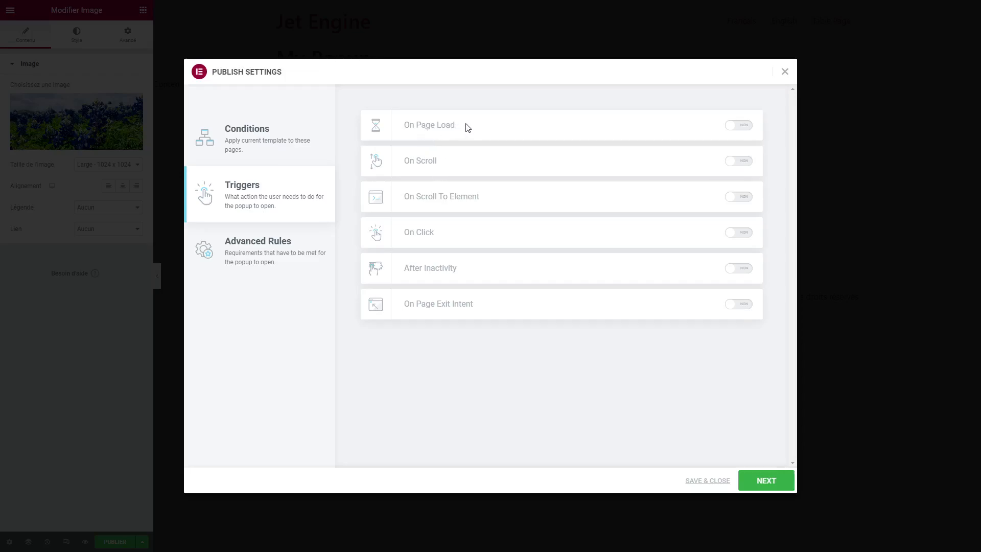
left_click(747, 161)
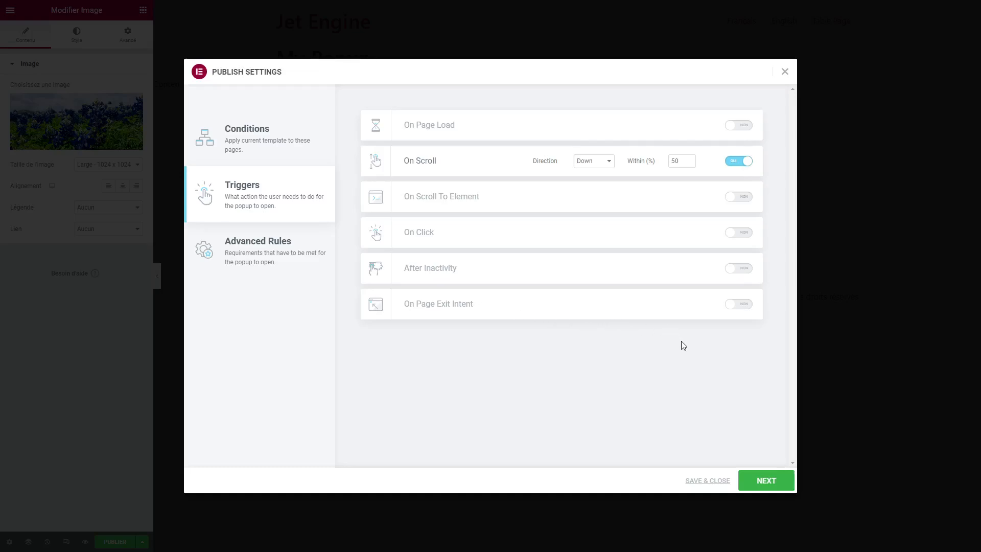
left_click(266, 250)
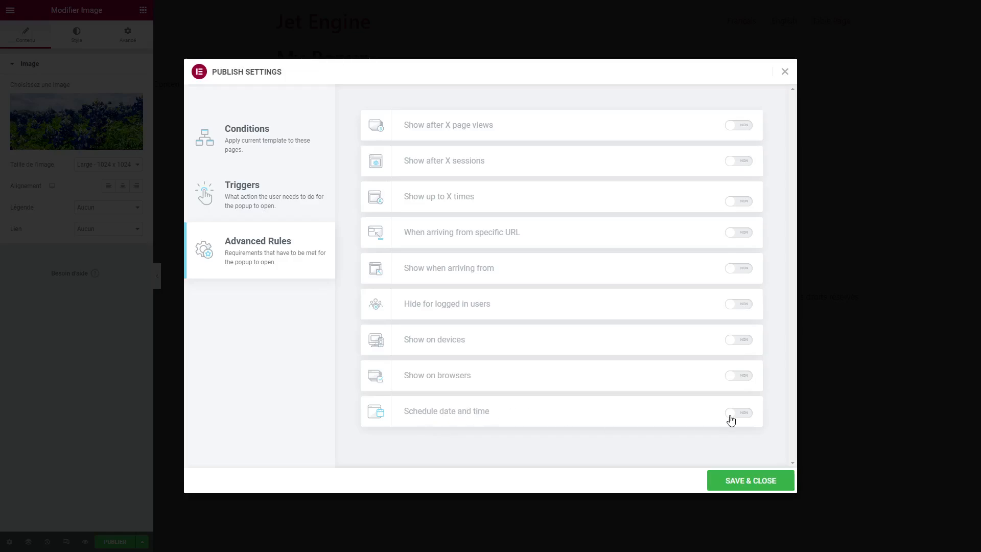
left_click(747, 416)
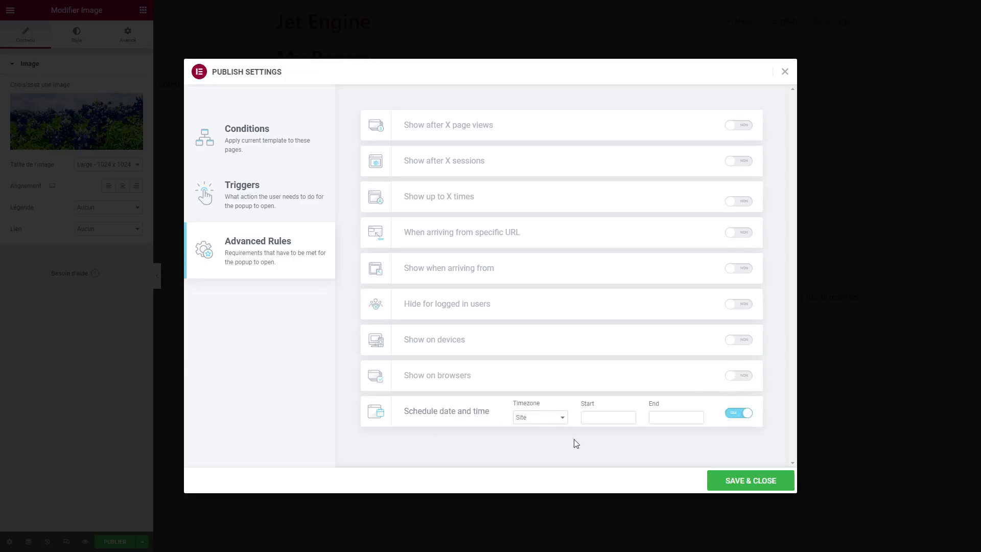
left_click(593, 419)
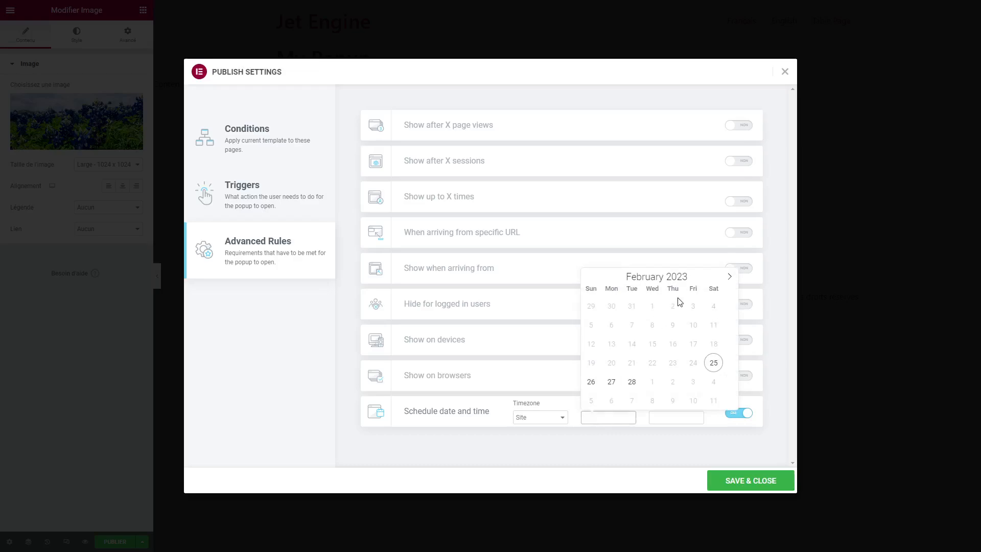
left_click(591, 382)
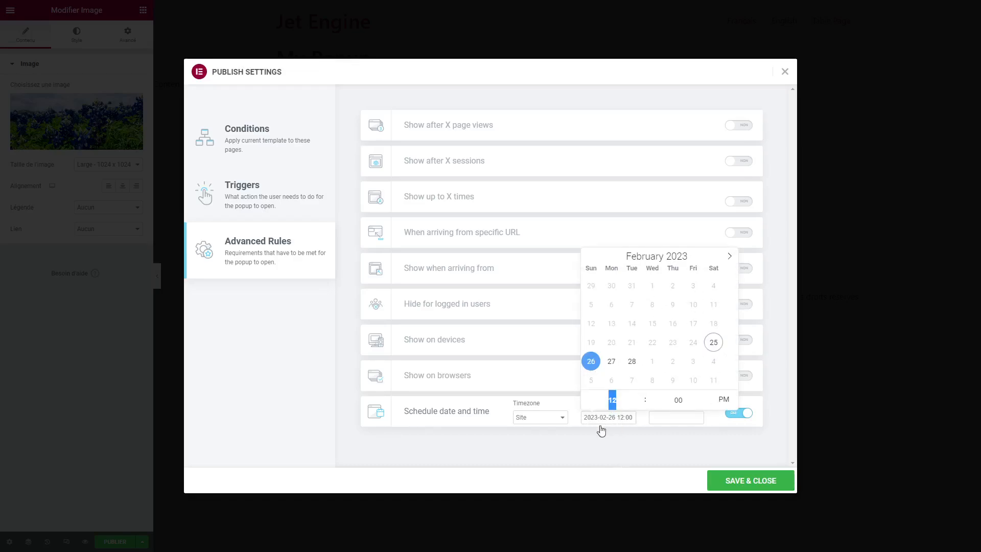
left_click(670, 423)
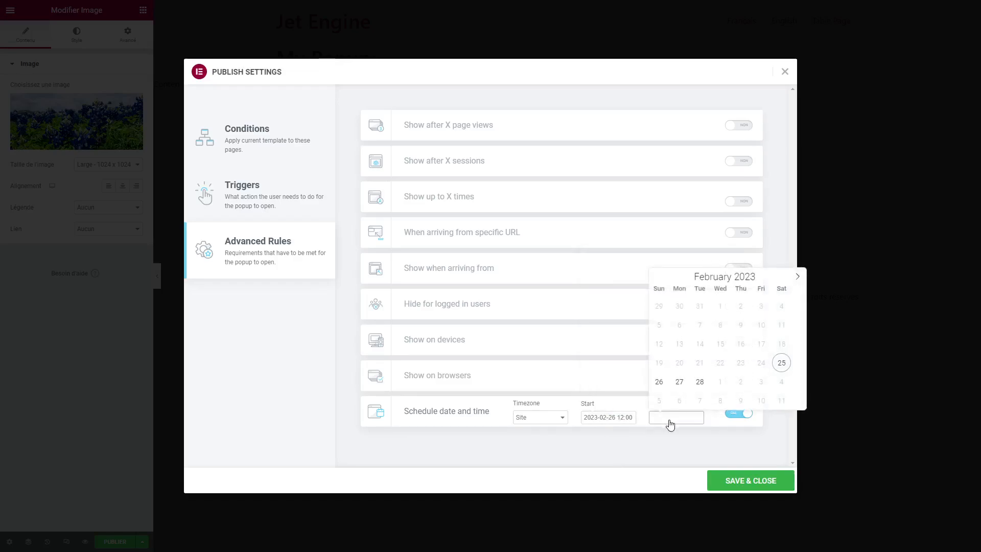
left_click(719, 400)
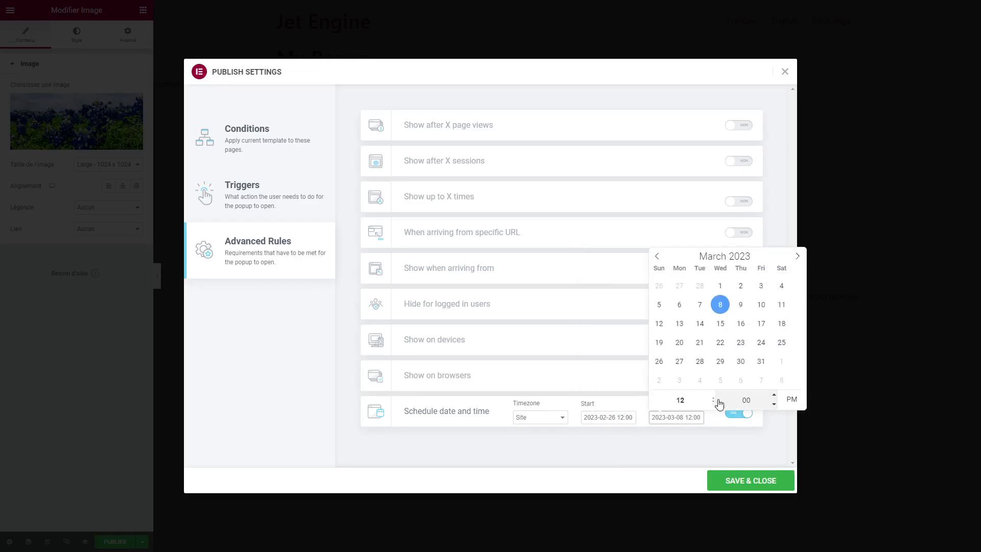
left_click(671, 447)
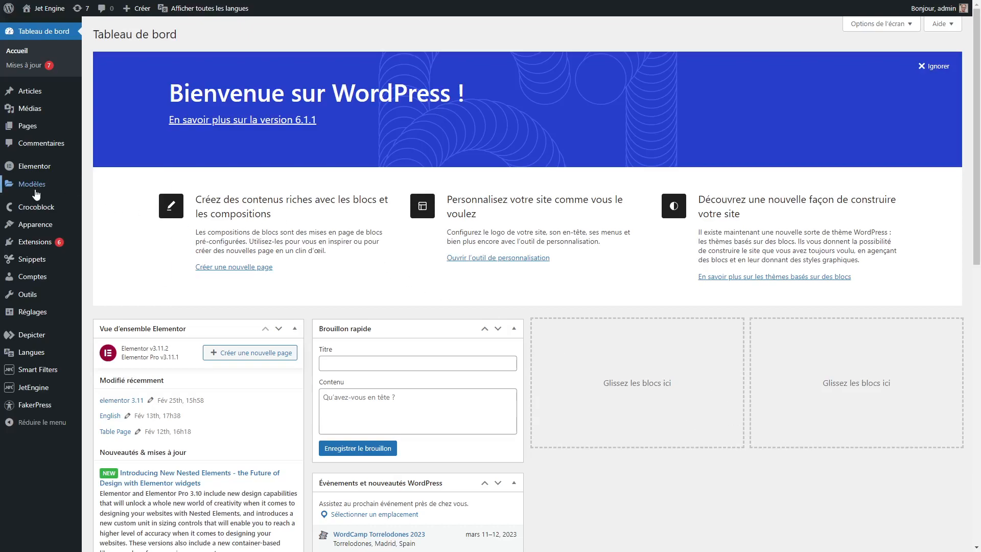
- Open the Fonctionnalités section of Elementor's settings and review the experiments, including the Swiper library upgrade, and the stable features
mouse_move(36, 166)
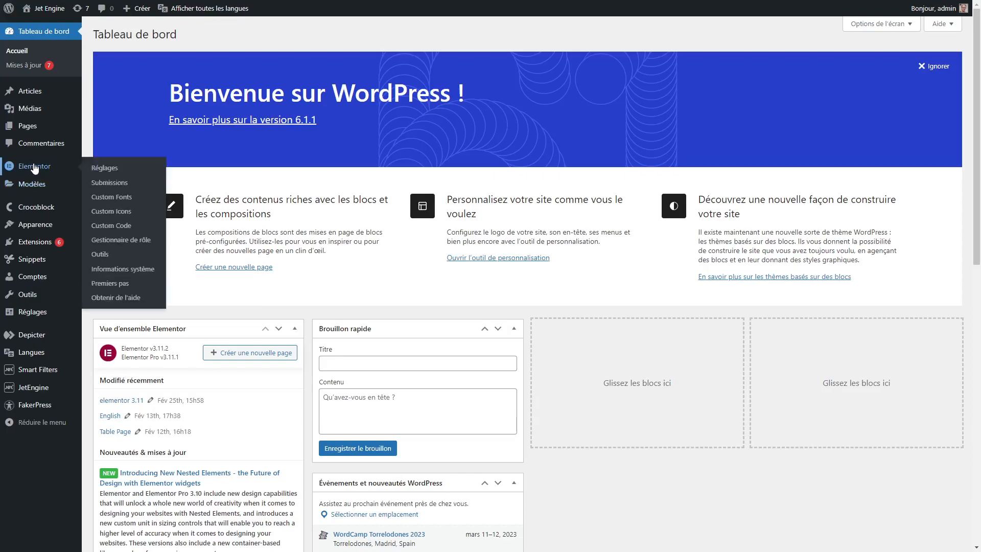
left_click(111, 170)
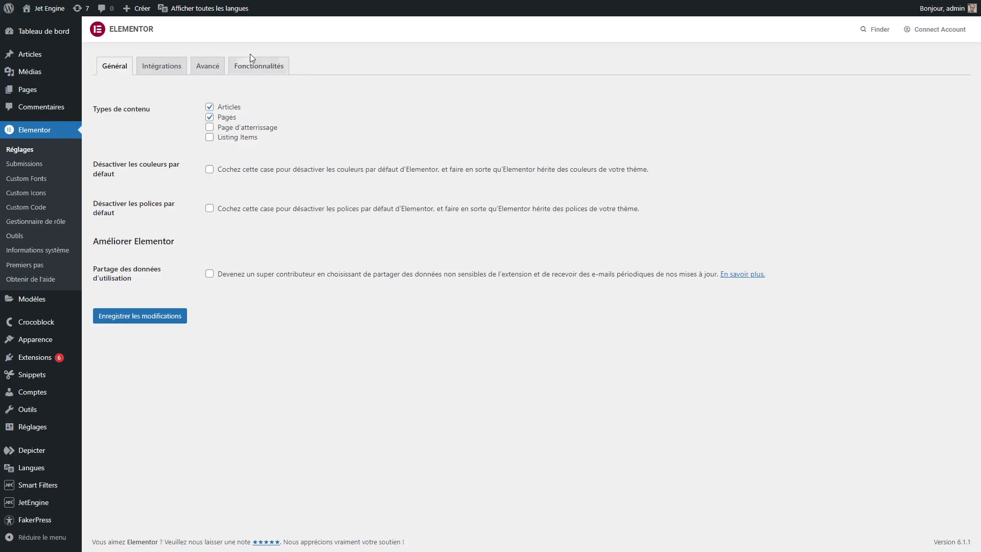
left_click(266, 66)
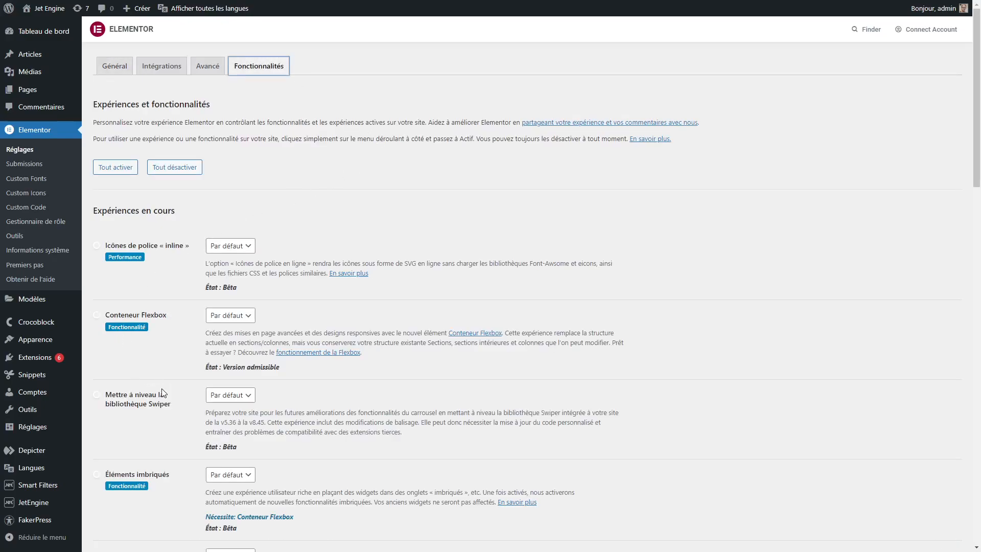
left_click_drag(172, 404, 105, 398)
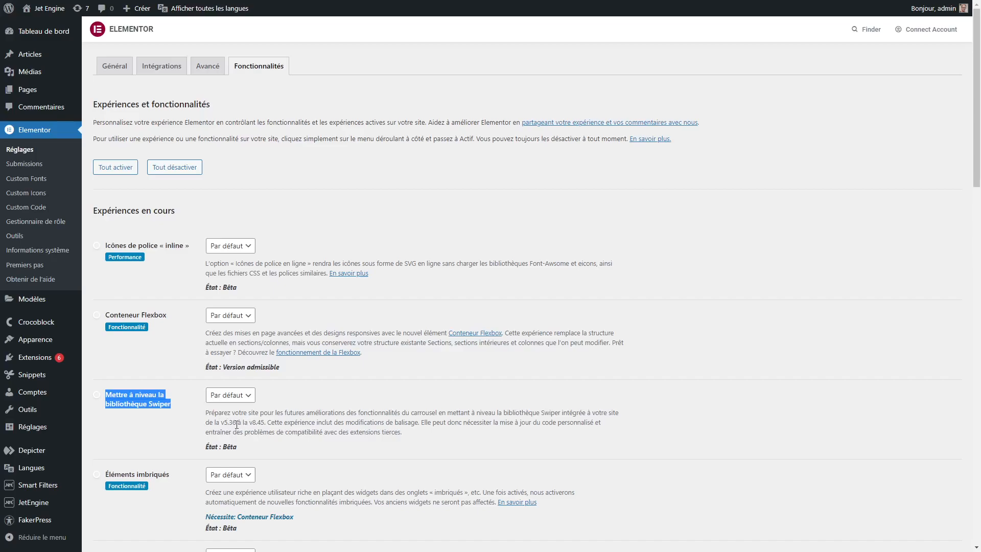
scroll(748, 359, "down", 2)
scroll(747, 358, "down", 3)
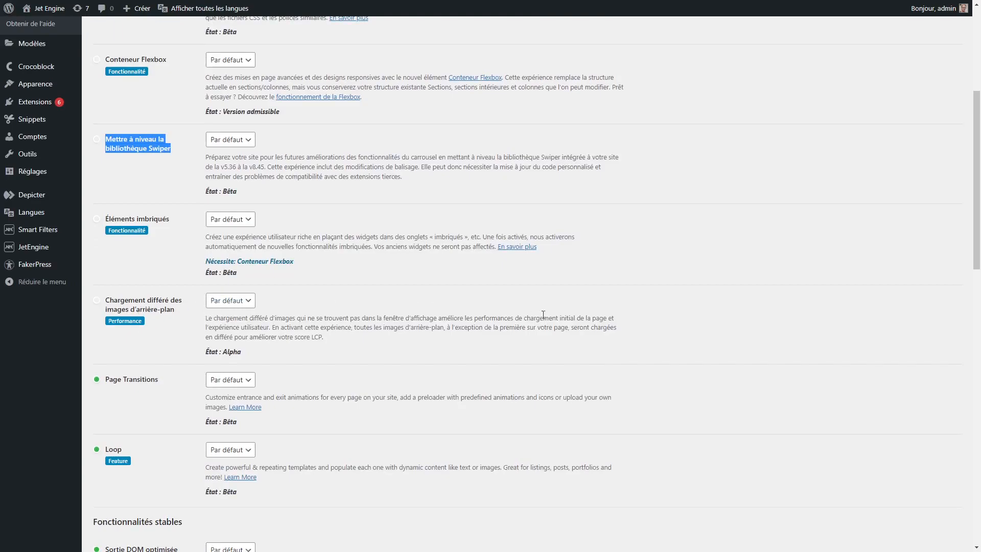
scroll(740, 331, "down", 2)
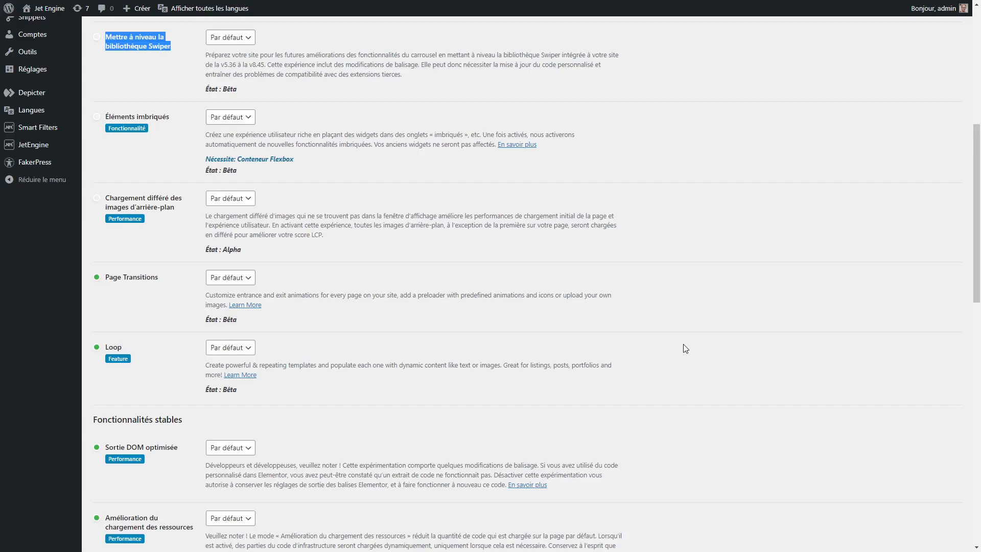
scroll(685, 349, "down", 2)
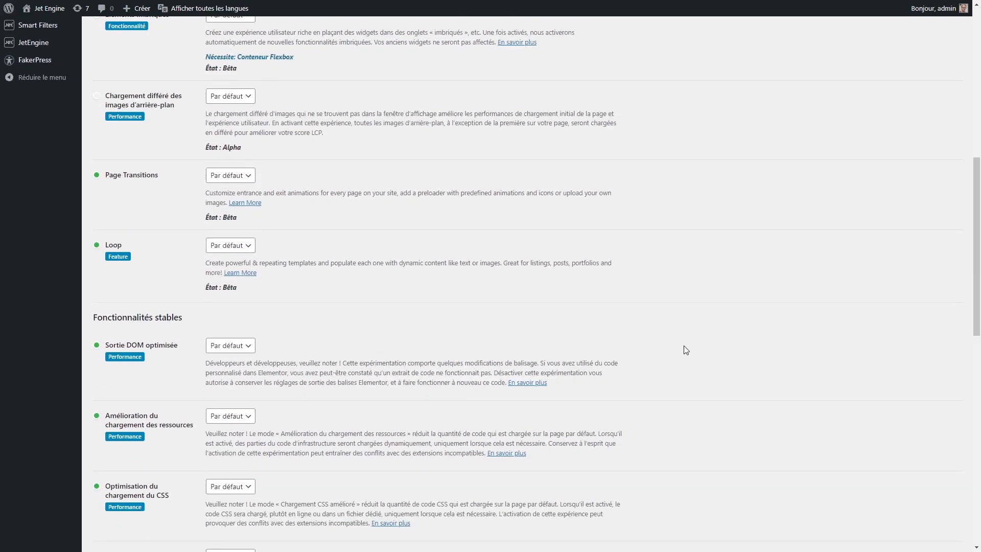
scroll(686, 349, "down", 4)
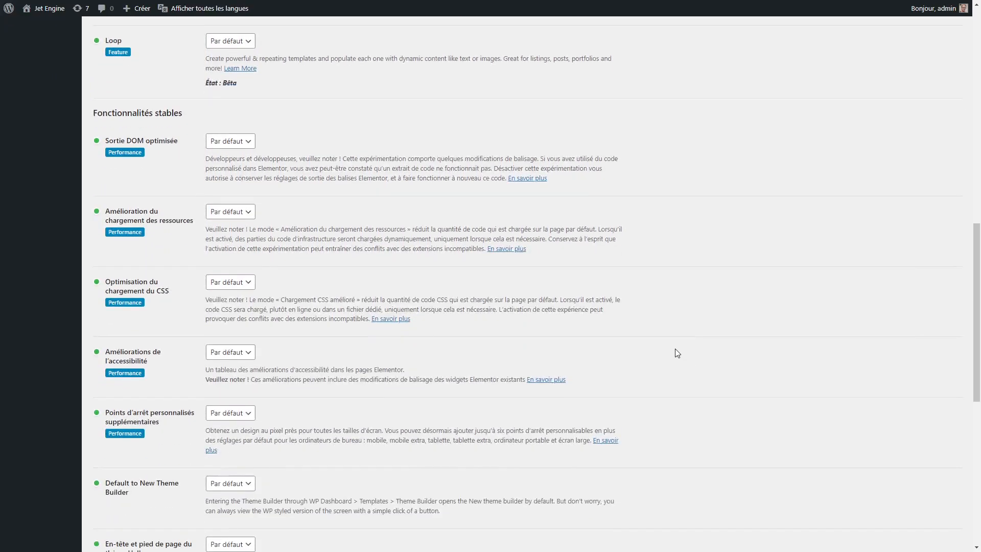